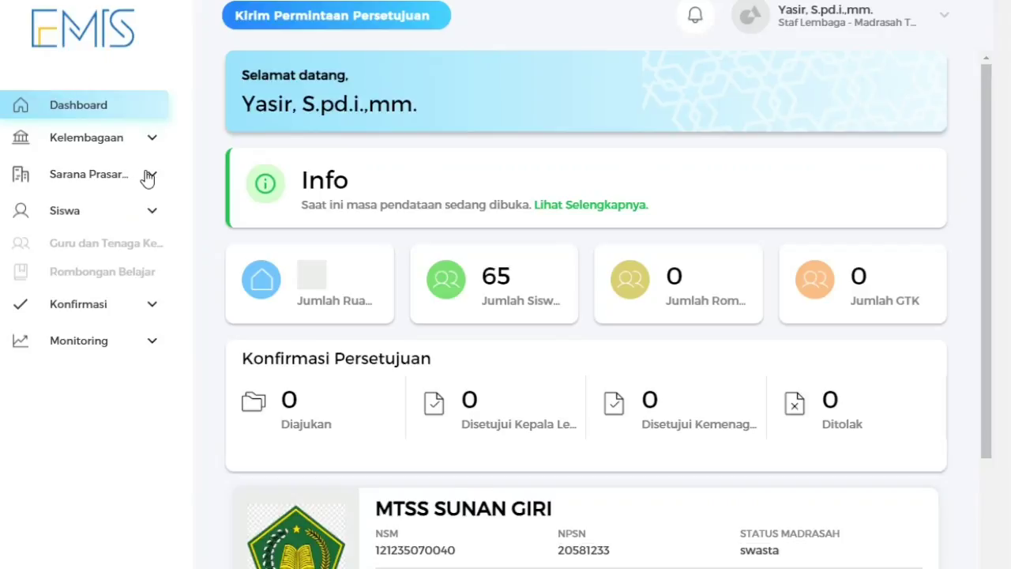
Open the Ruangan list under Sarana Prasarana's Asset Tetap and start adding a new room
left_click(147, 177)
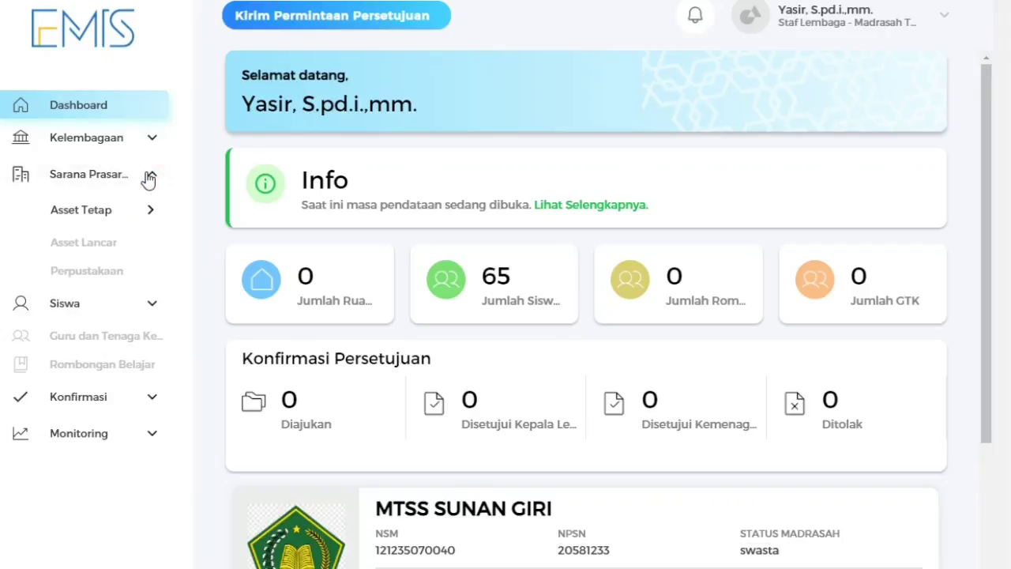
left_click(144, 218)
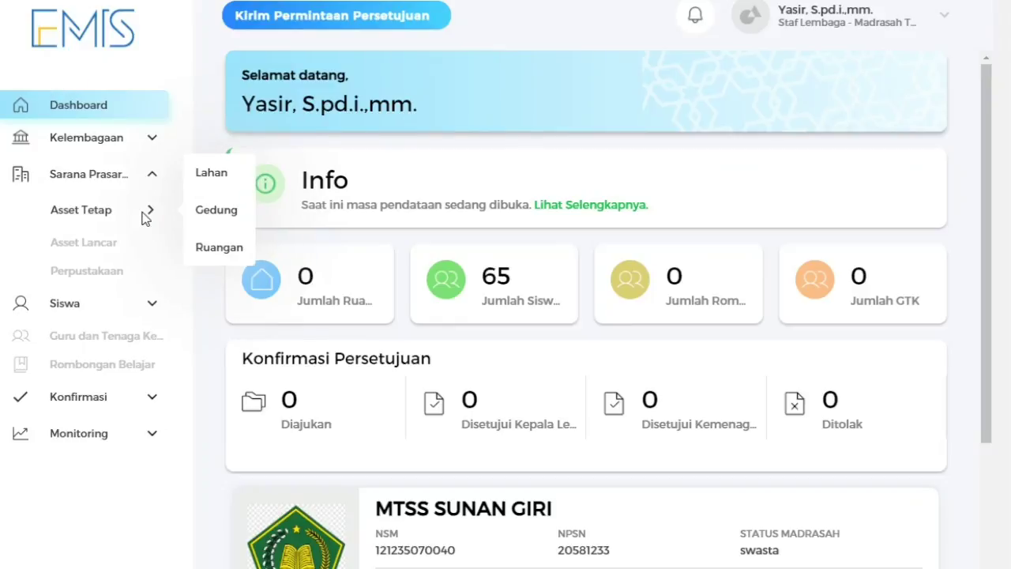
left_click(221, 248)
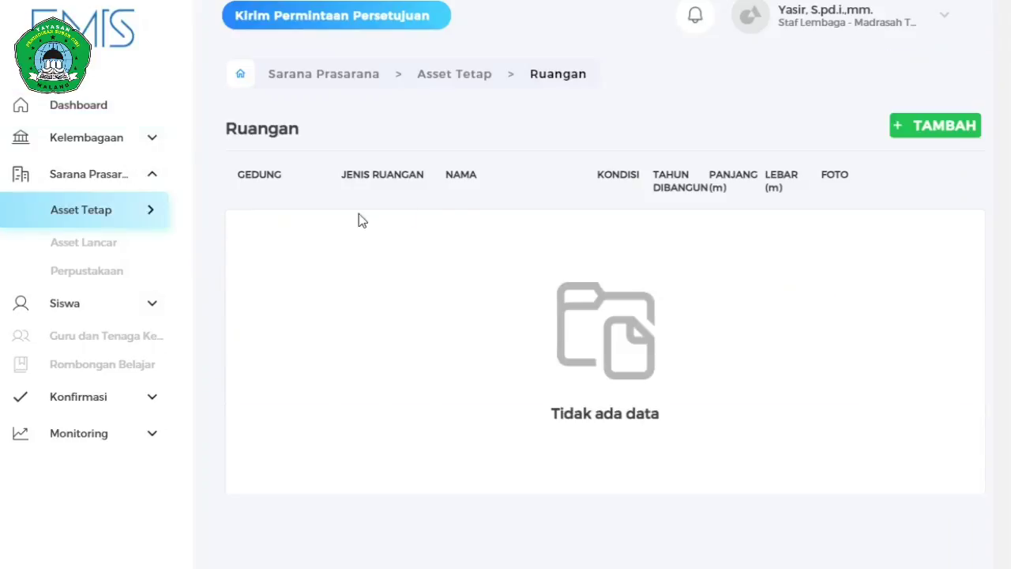
left_click(917, 124)
Set the new room's building to MTSS SUNAN GIRI and its room type to Ruang Kelas
left_click(459, 113)
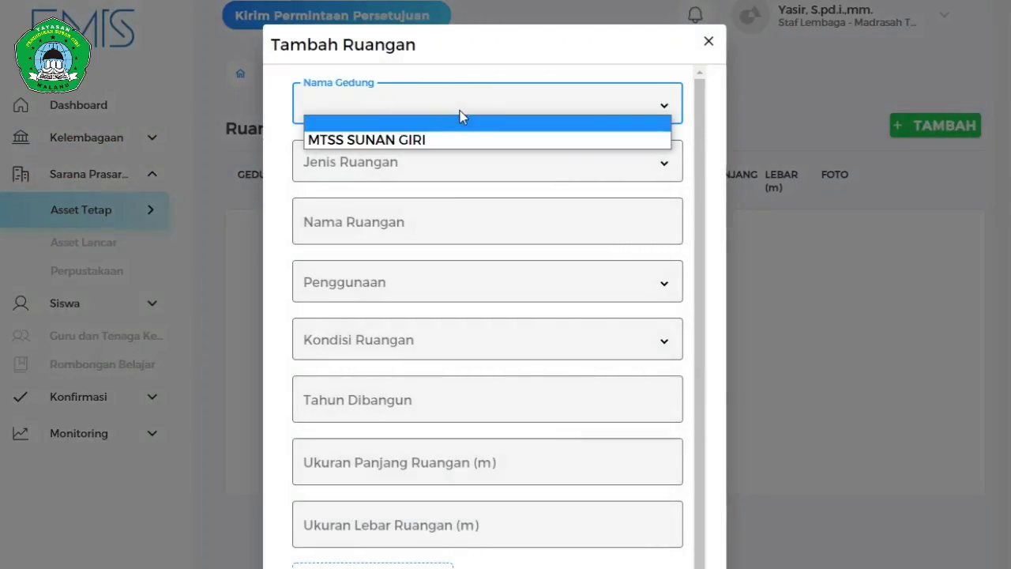
left_click(458, 113)
left_click(459, 103)
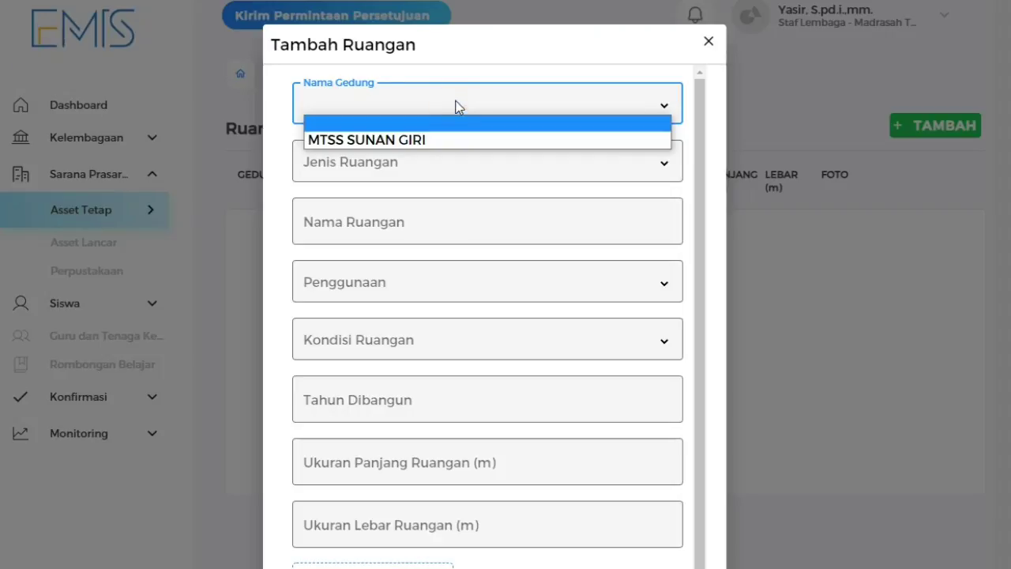
left_click(444, 102)
left_click(442, 95)
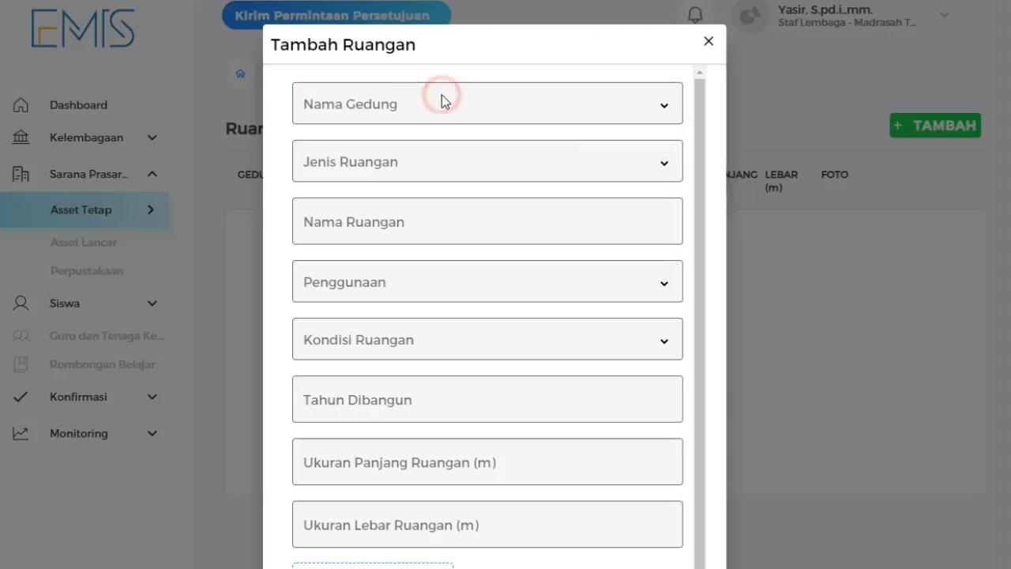
left_click(331, 113)
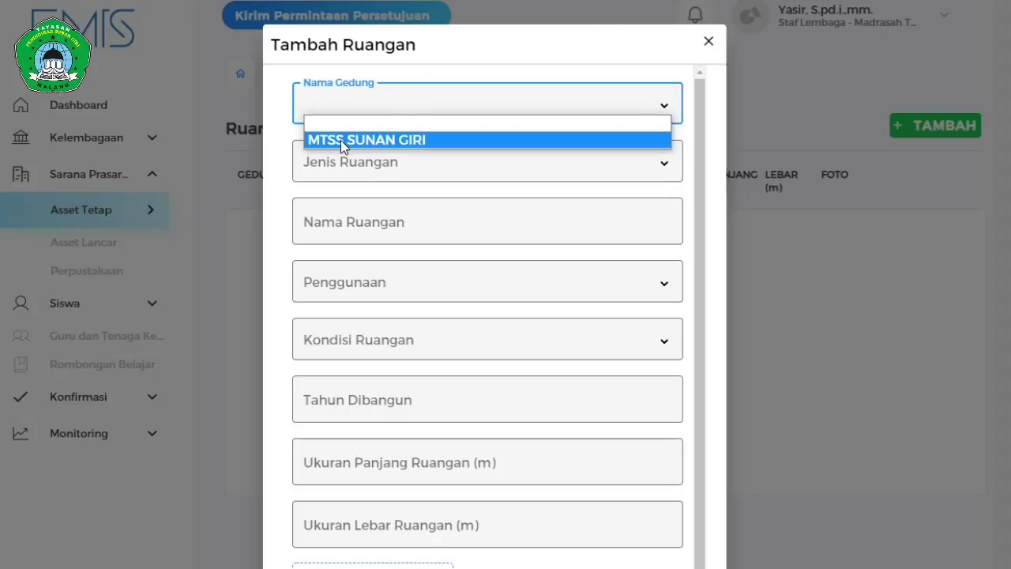
left_click(340, 140)
left_click(480, 163)
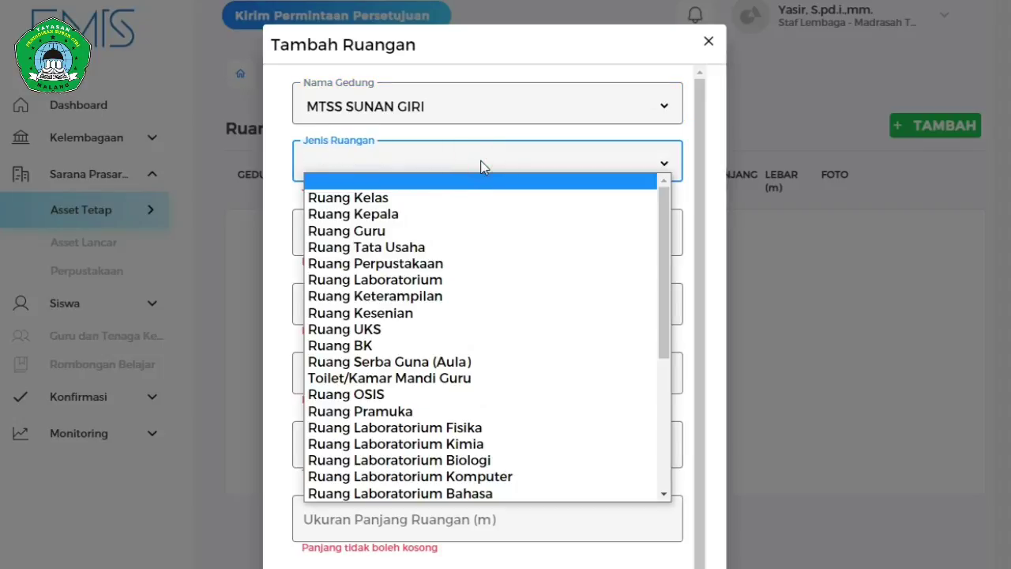
left_click(440, 199)
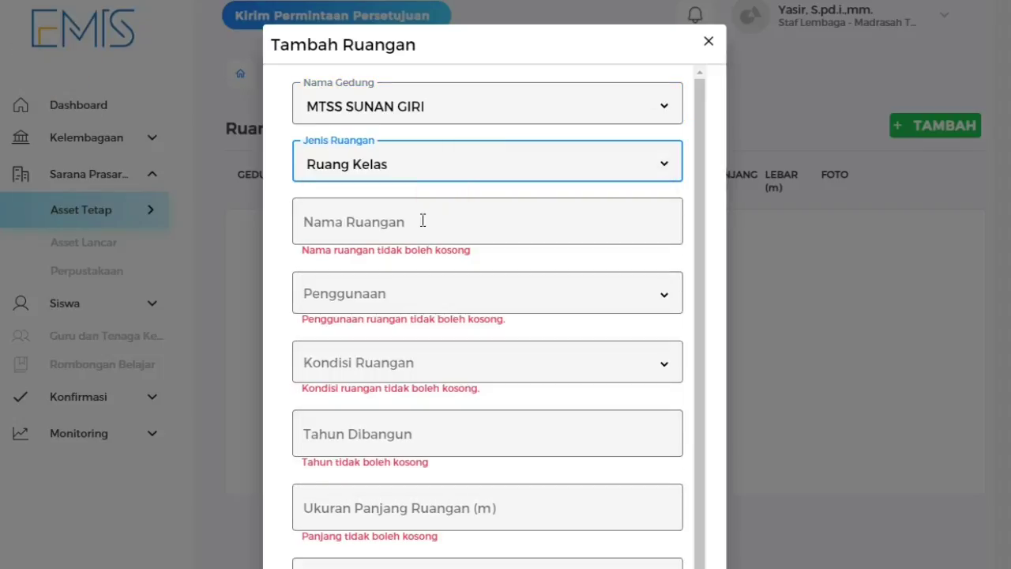
Name the room Kelas 7 and set its usage to Digunakan sebagai ruang kelas utama
left_click(419, 222)
type("Kelas 7")
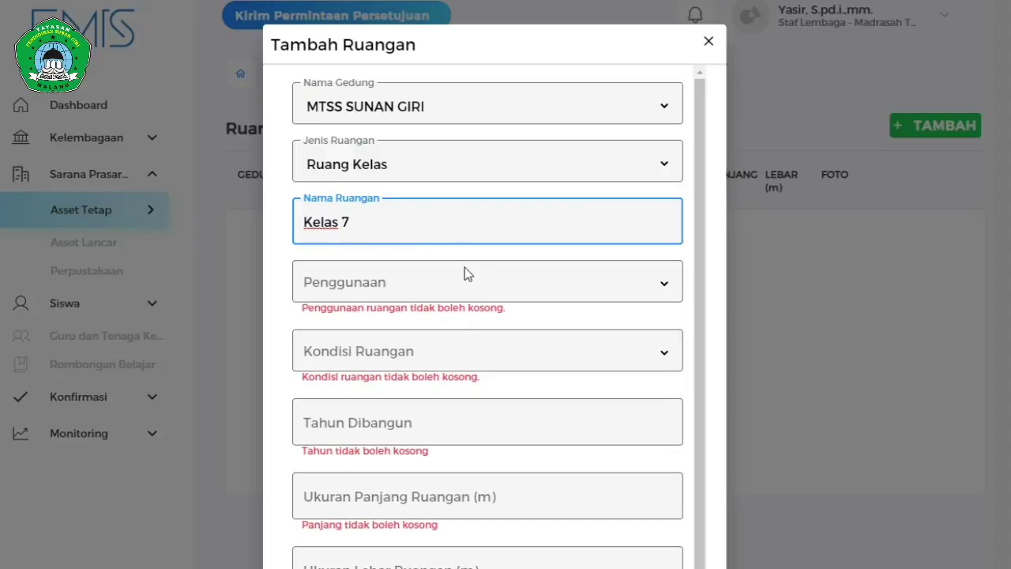
left_click(555, 290)
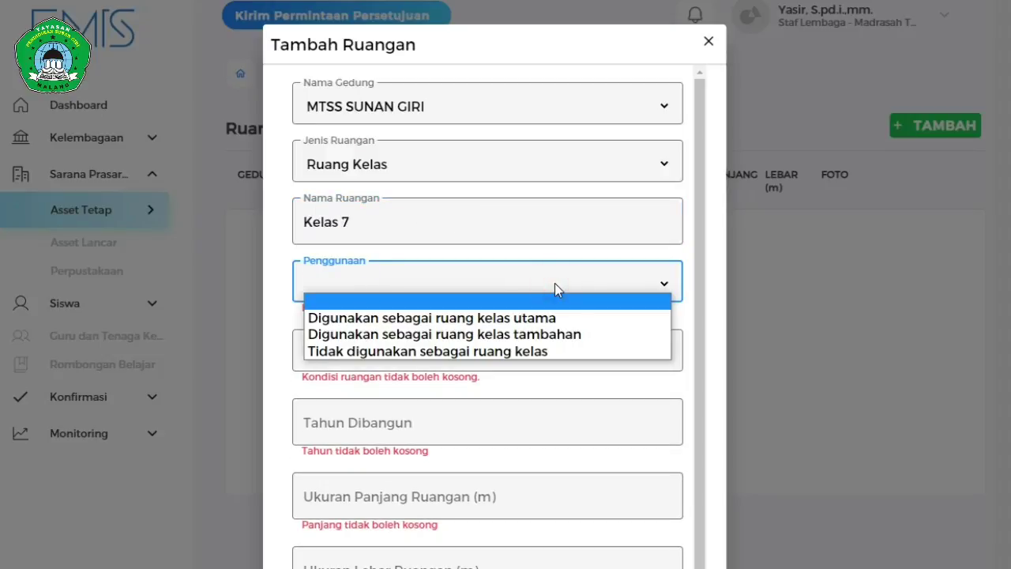
left_click(520, 318)
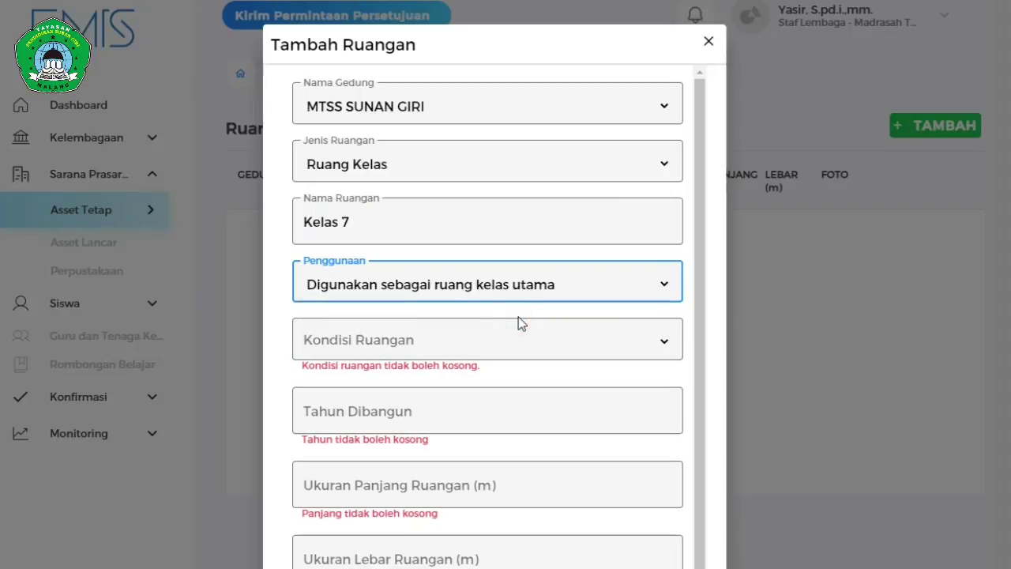
Set the room's condition to Baik and its year built to 2009
left_click(441, 340)
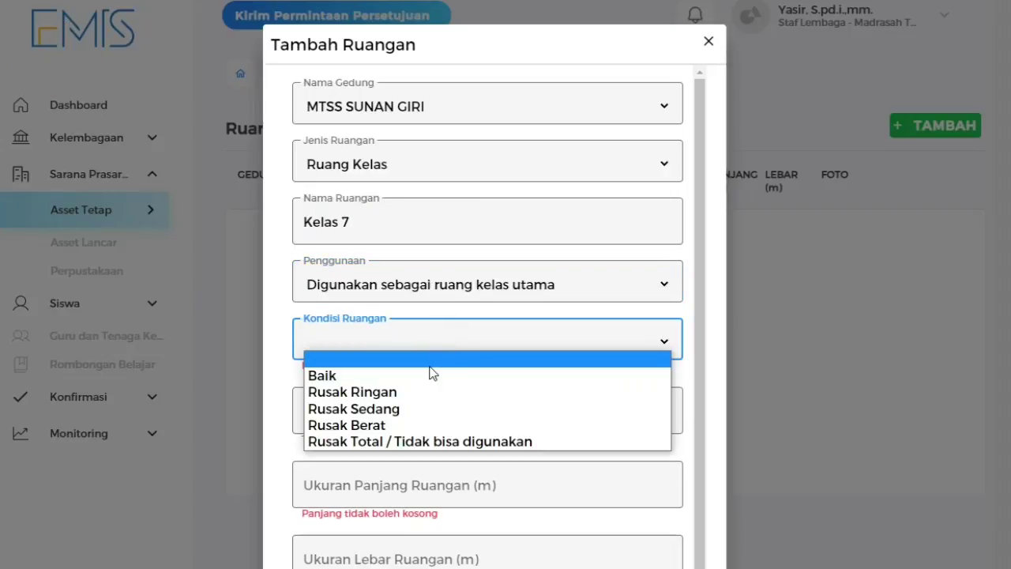
left_click(431, 377)
left_click(450, 407)
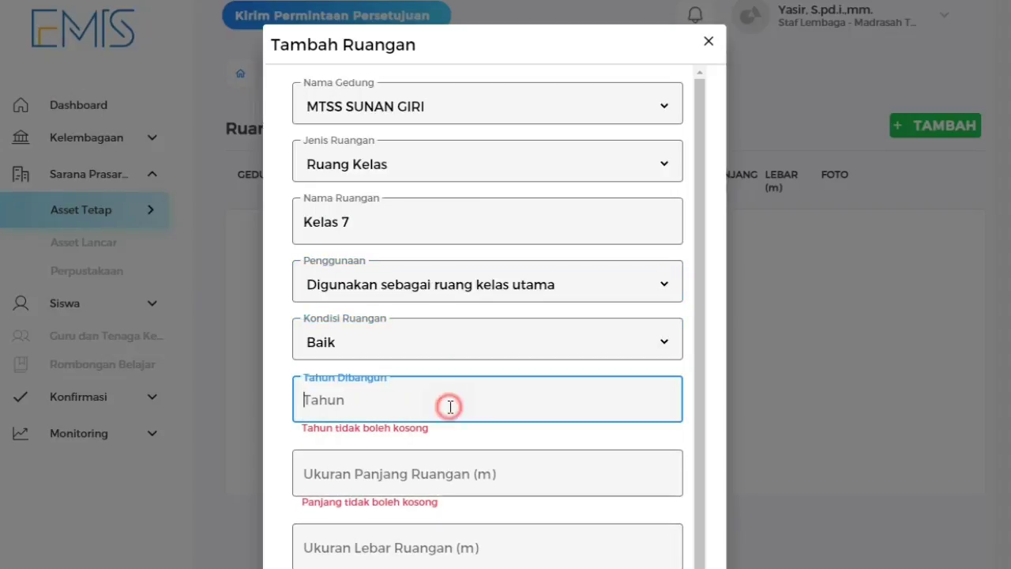
type("2008")
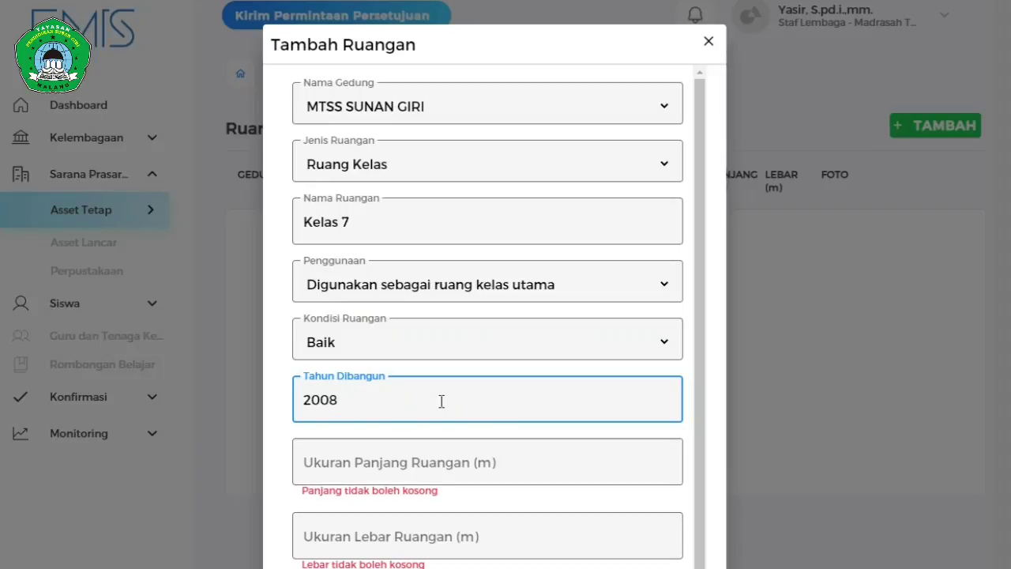
key("BackSpace")
type("9")
Set the room's length to 9 m and its width to 7 m
left_click(452, 458)
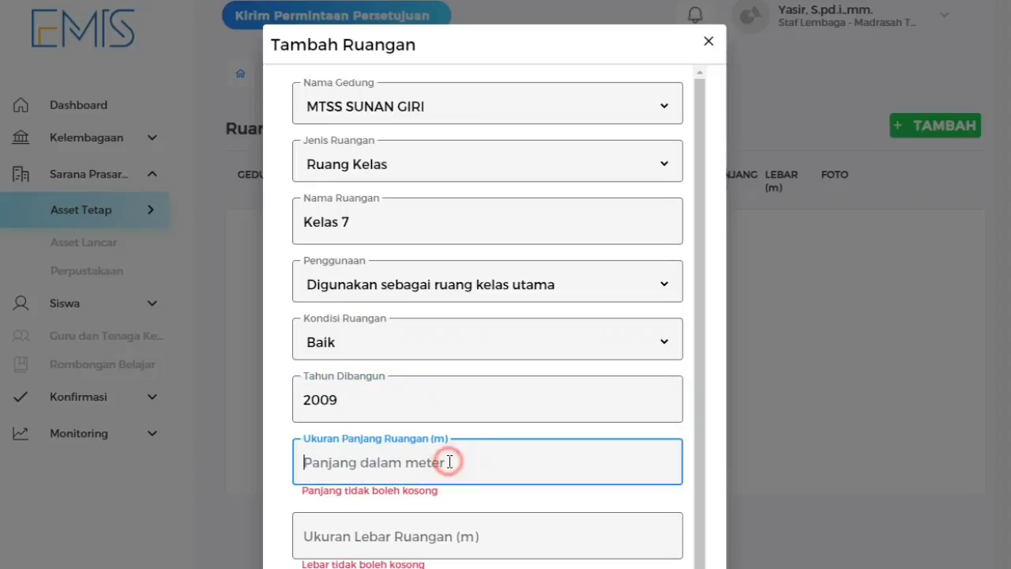
type("7")
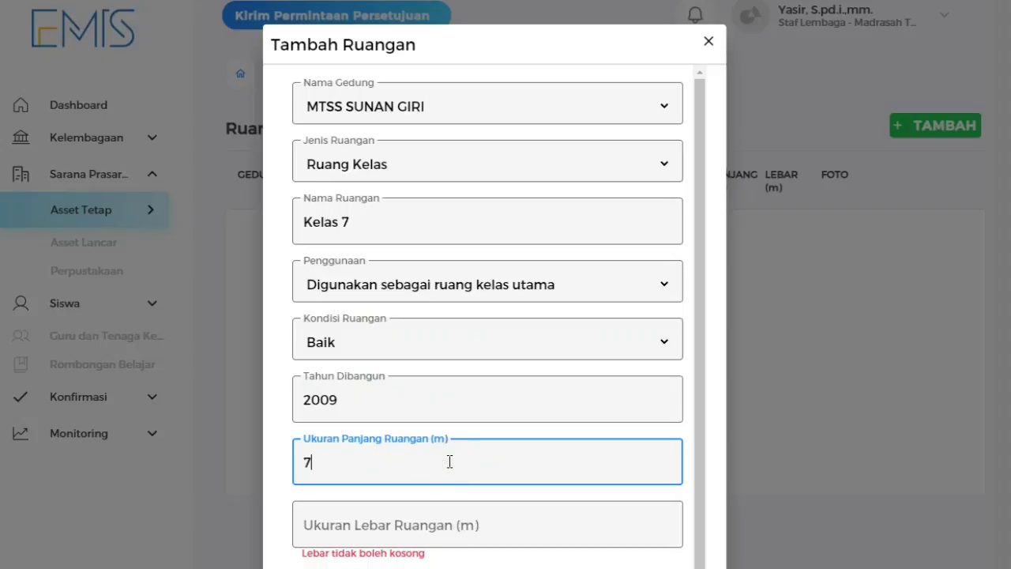
key("BackSpace")
type("9")
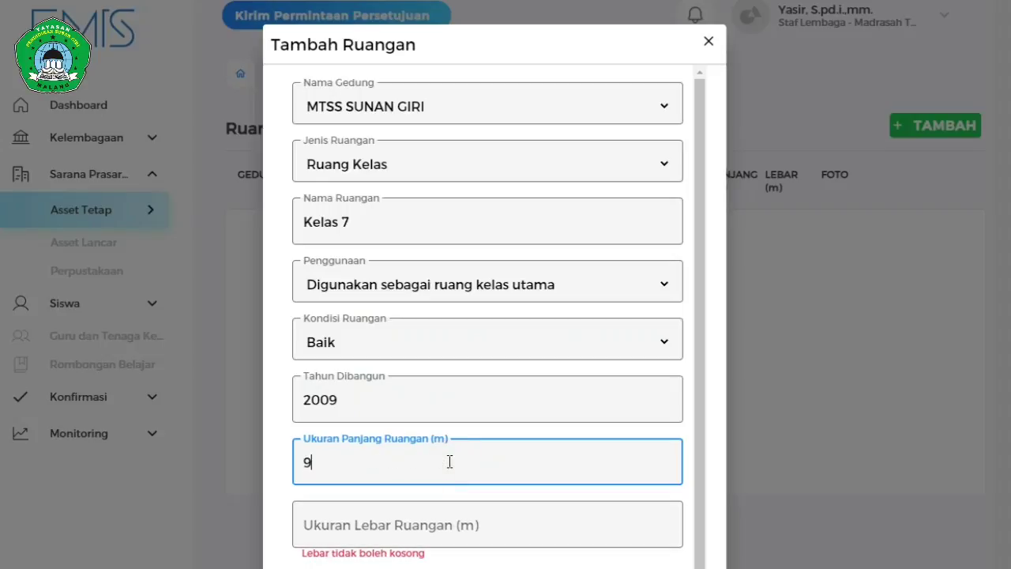
left_click(371, 532)
type("7")
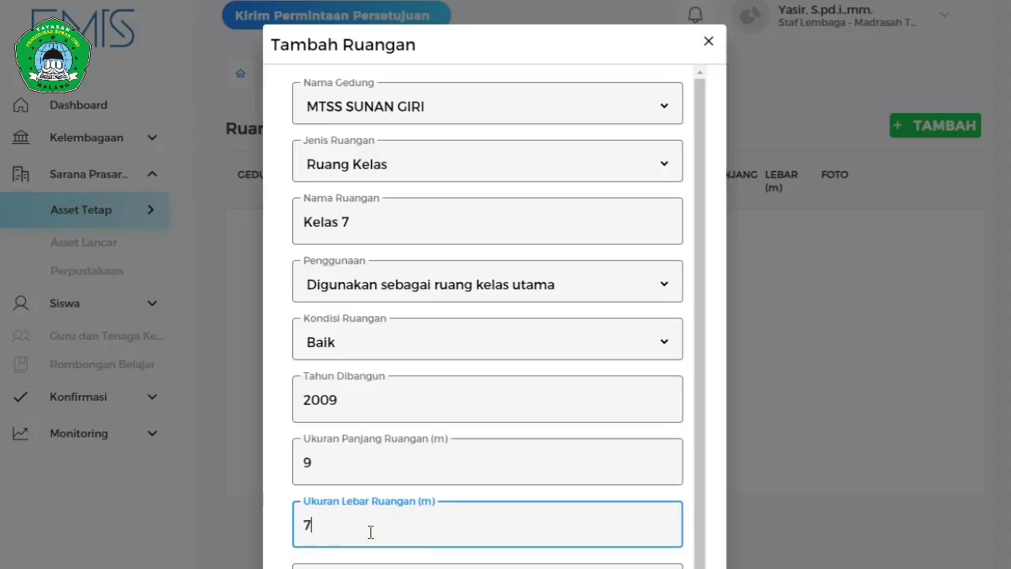
Set the room's student capacity to 30
scroll(371, 532, "down", 2)
left_click(380, 508)
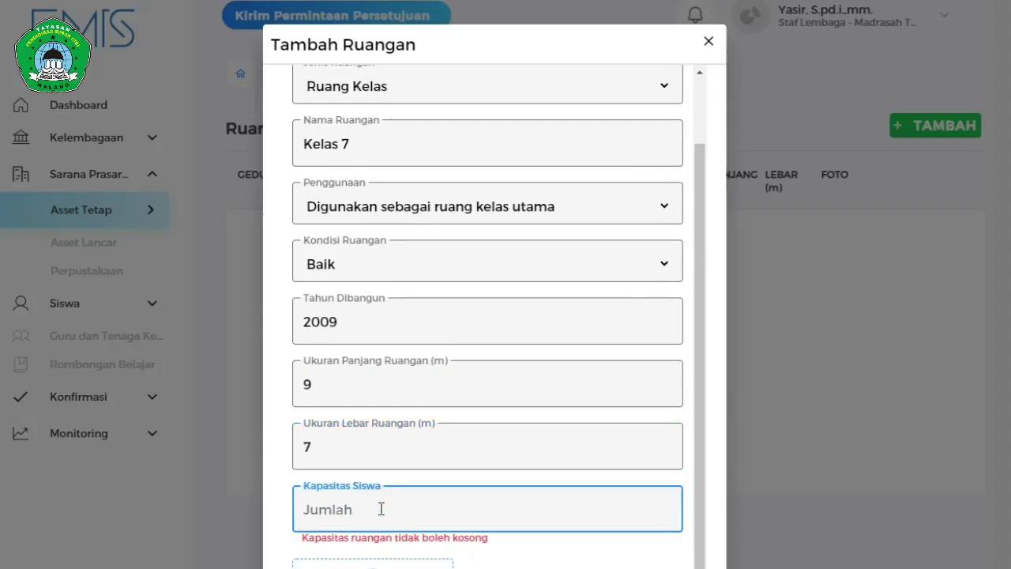
type("30")
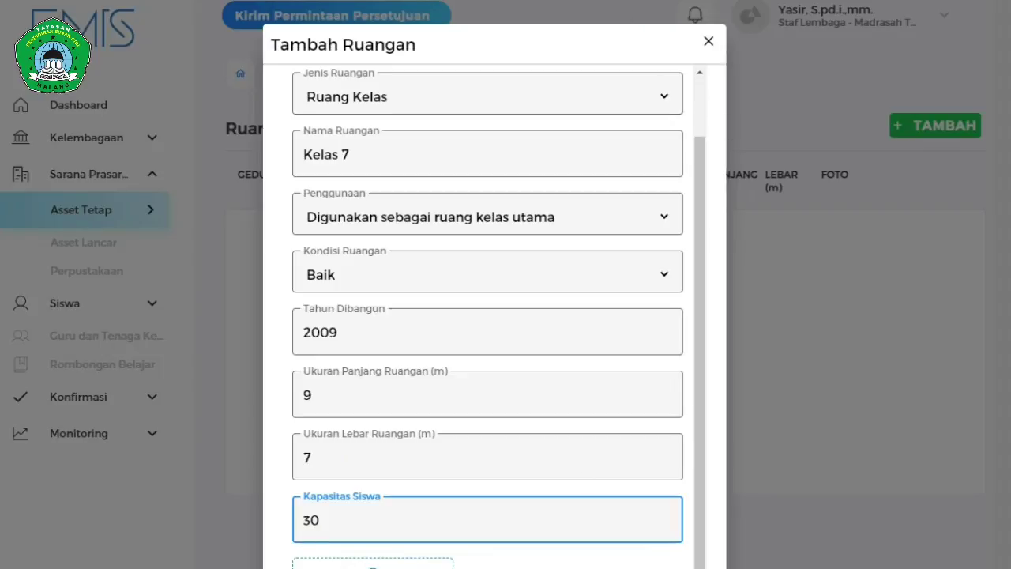
key("Tab")
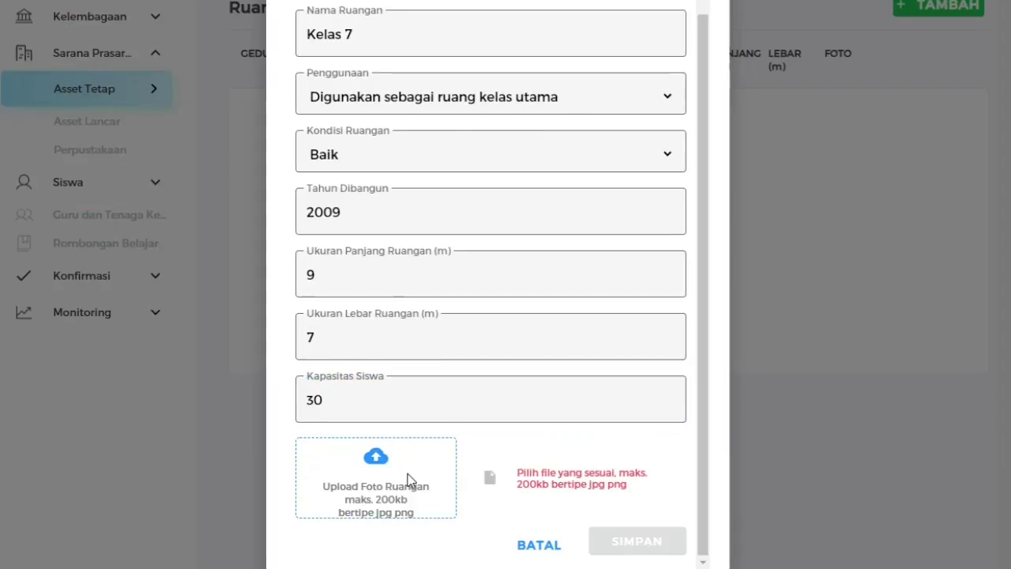
Try to upload the image file 7 from the downloads folder as the room photo
left_click(377, 459)
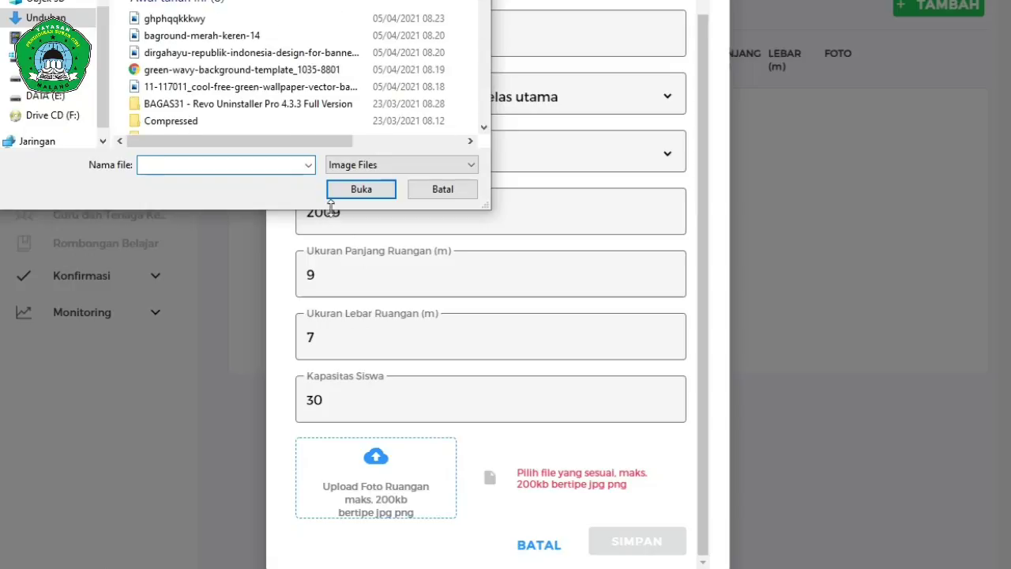
type("7")
left_click(361, 189)
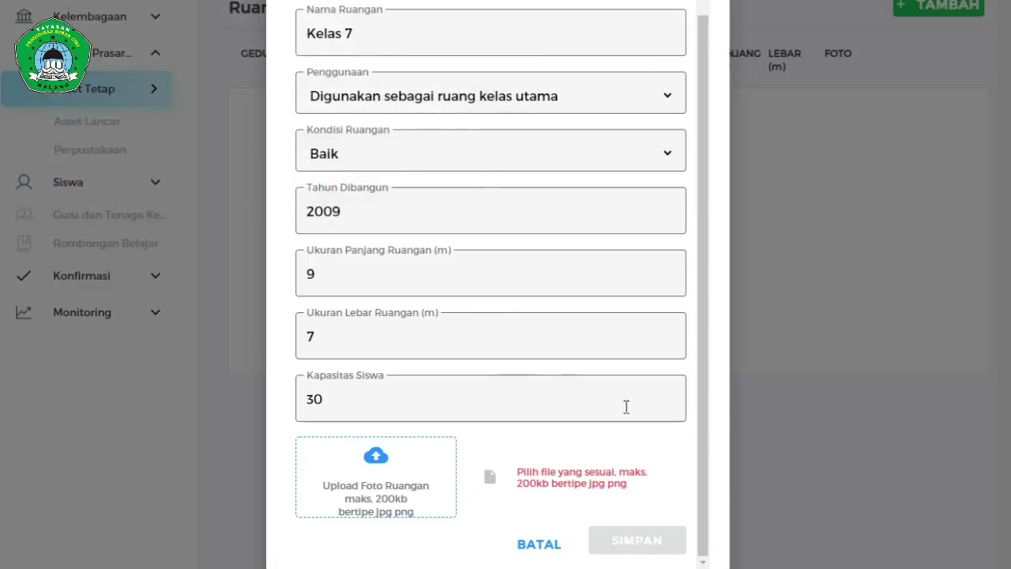
left_click(703, 421)
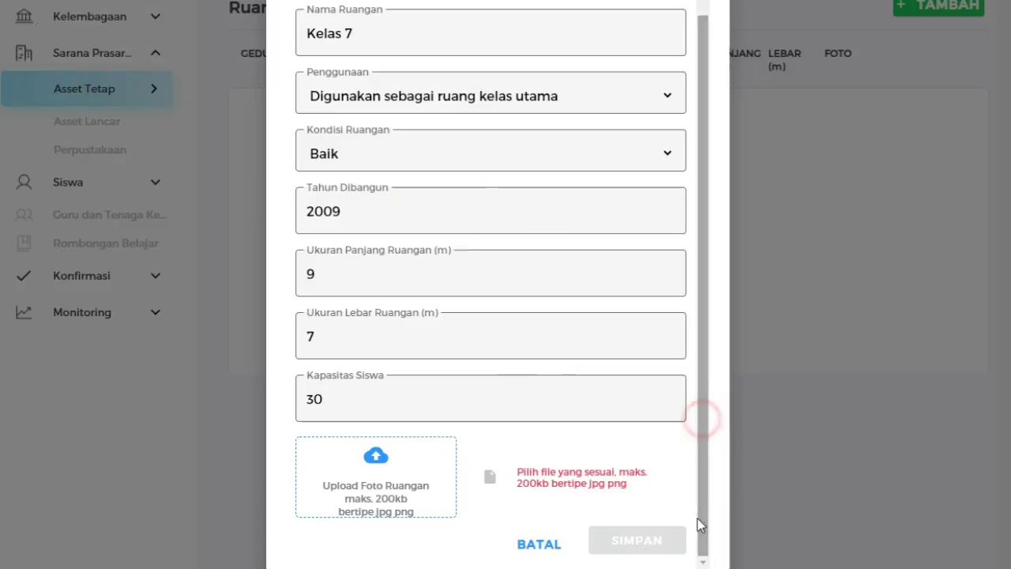
Check the file size and type of image 7 in its properties from the photo upload's file picker
left_click(377, 462)
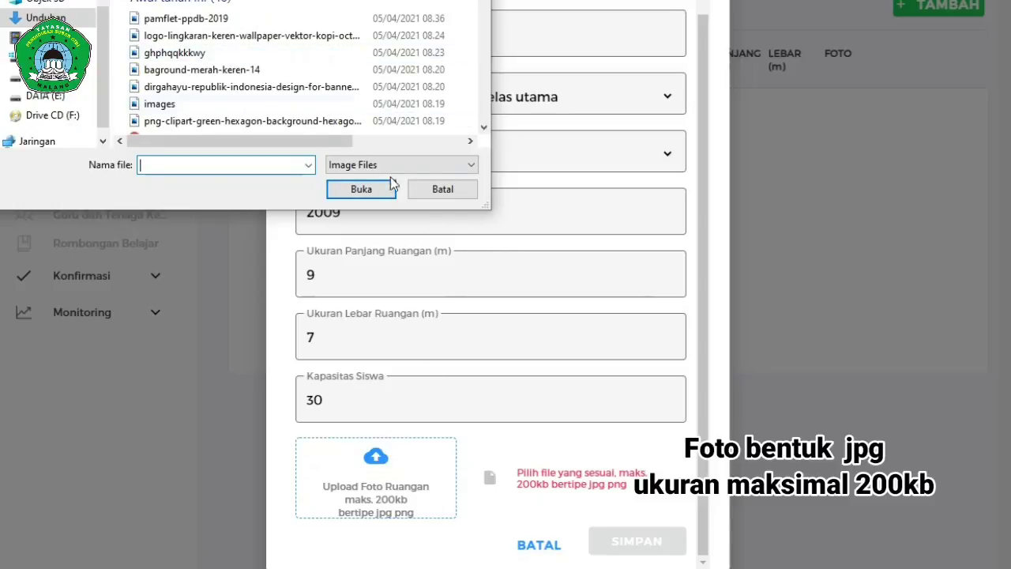
right_click(147, 2)
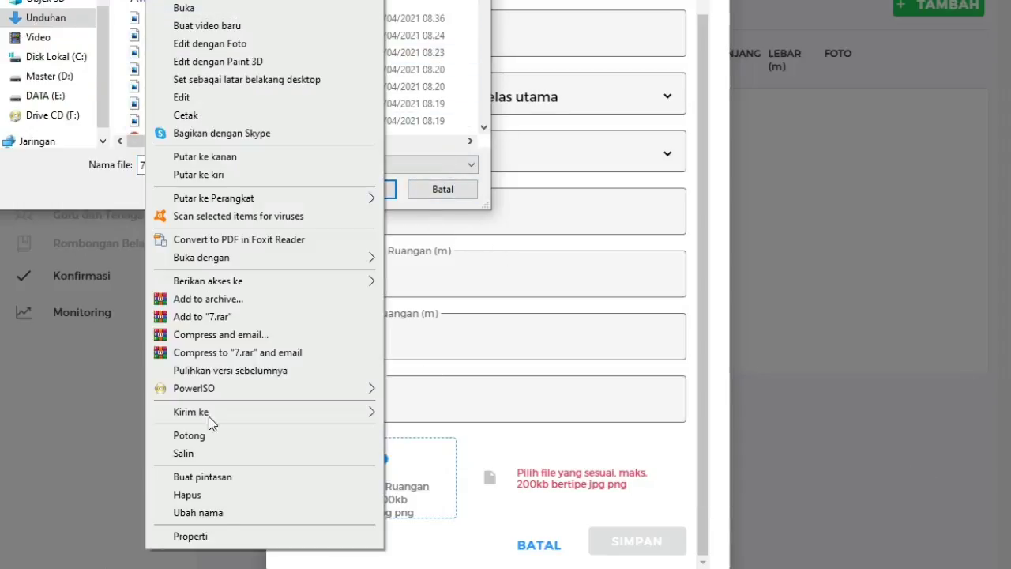
left_click(219, 536)
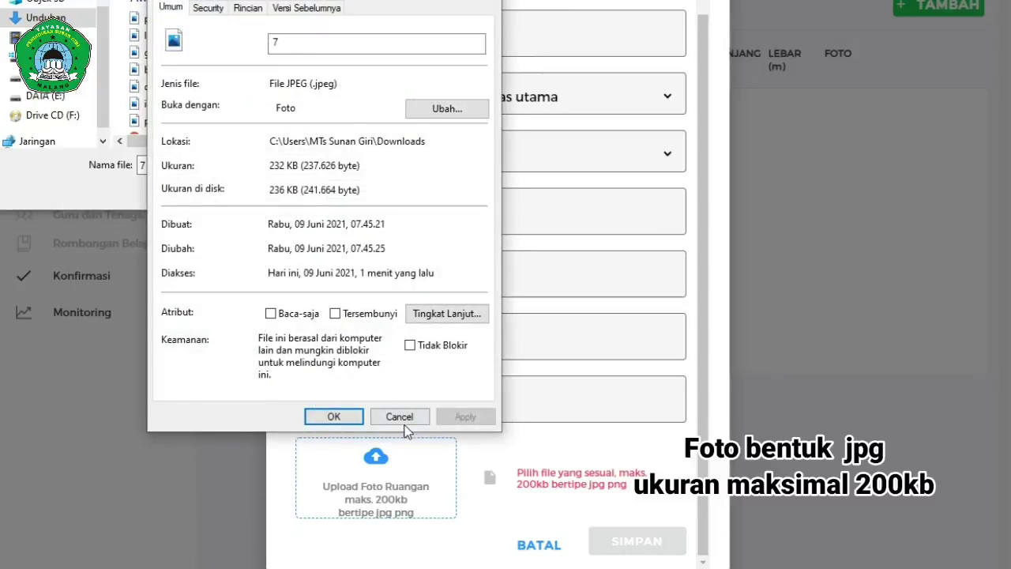
left_click(400, 418)
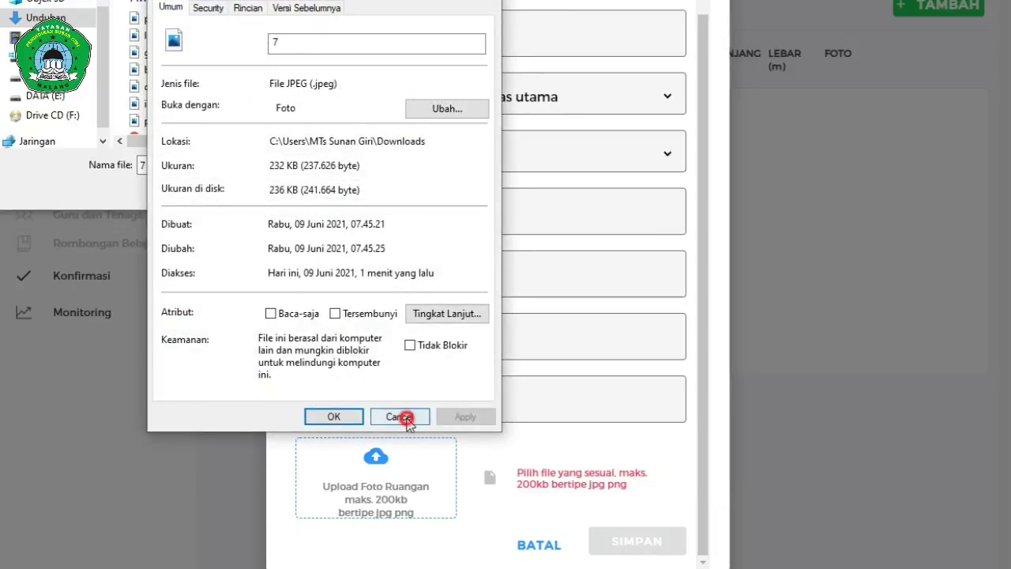
Open image 7 in Paint from the file picker, resize it to 1000 pixels horizontally with the aspect ratio kept, and save it
right_click(162, 130)
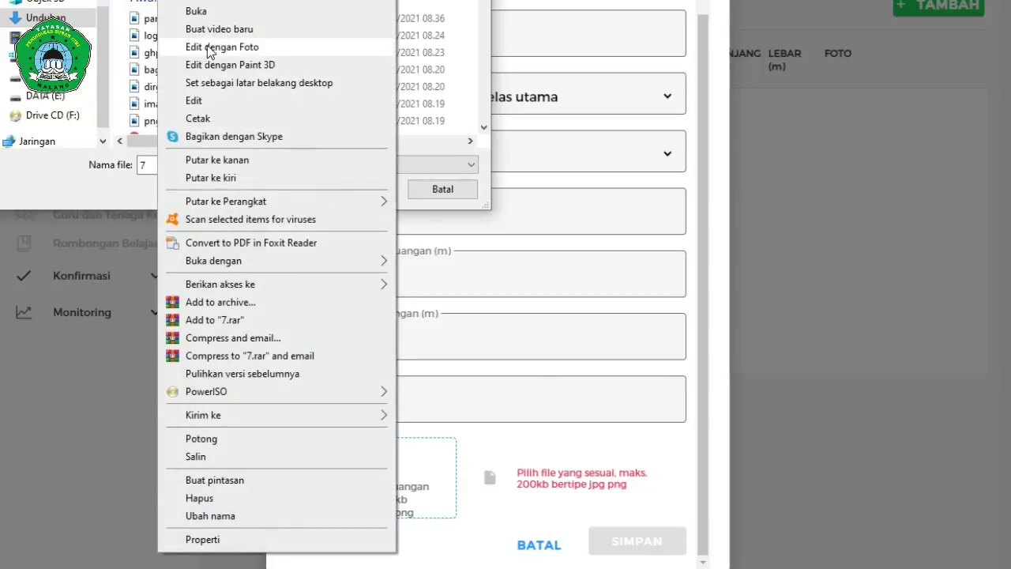
left_click(197, 101)
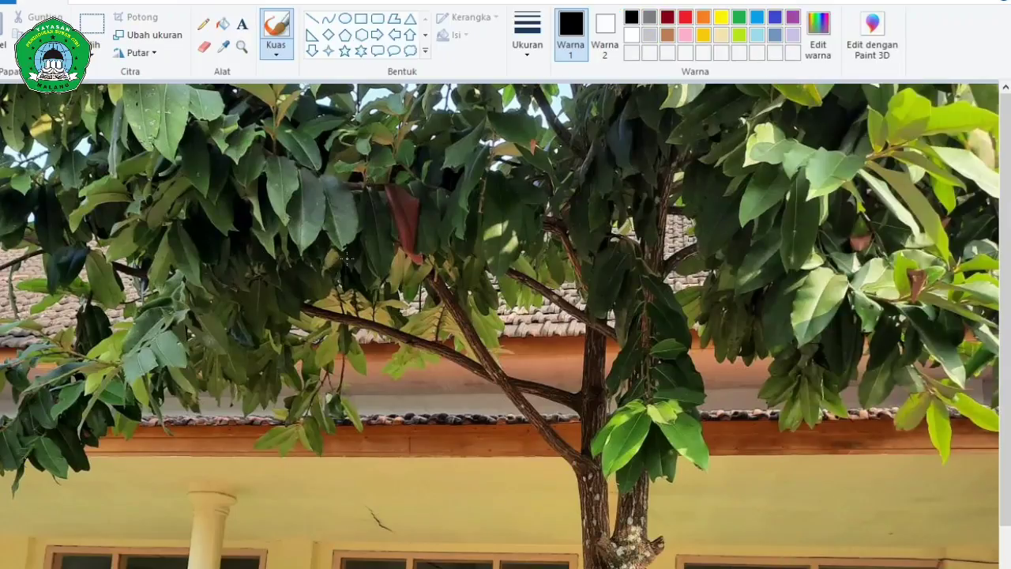
left_click(154, 35)
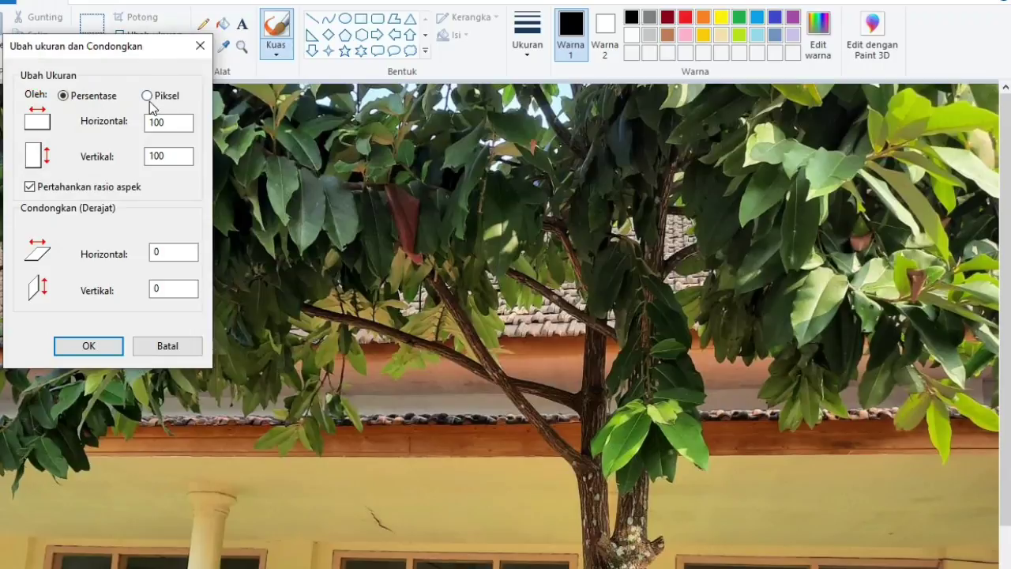
left_click(149, 96)
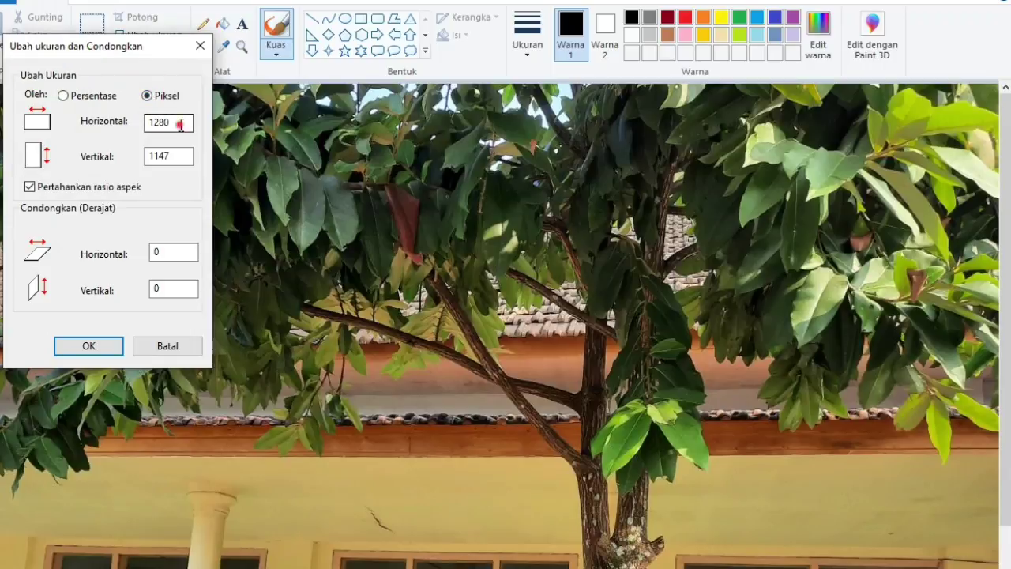
left_click_drag(179, 124, 109, 129)
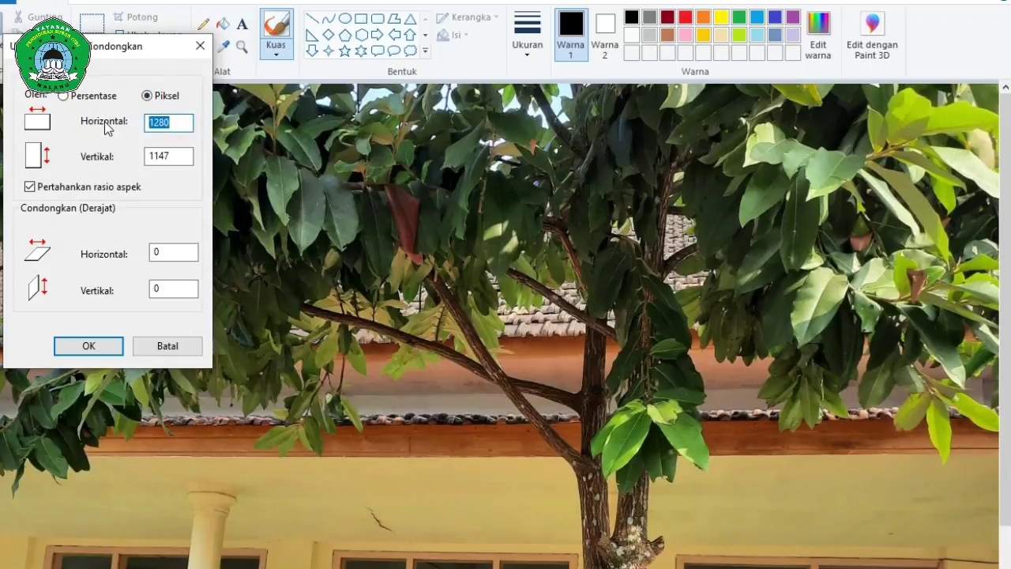
type("1")
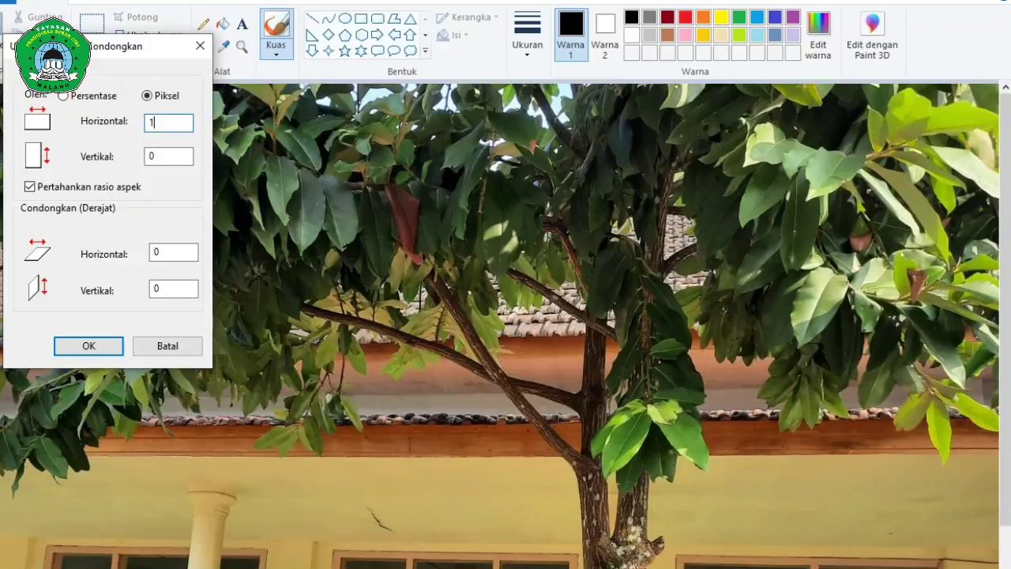
type("000")
left_click(88, 347)
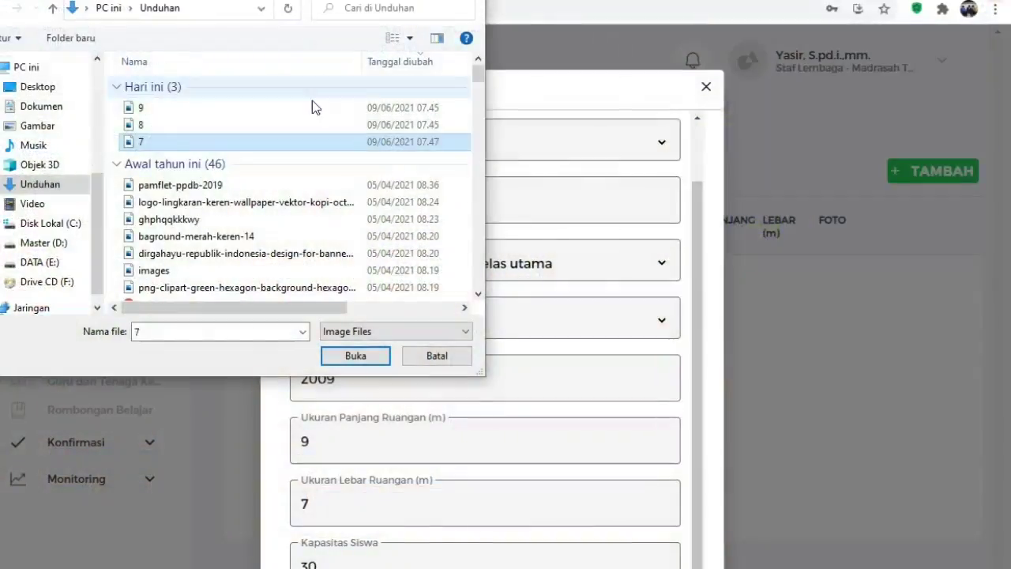
Check the file size of image 7 in its properties from the file picker
left_click(152, 138)
right_click(152, 140)
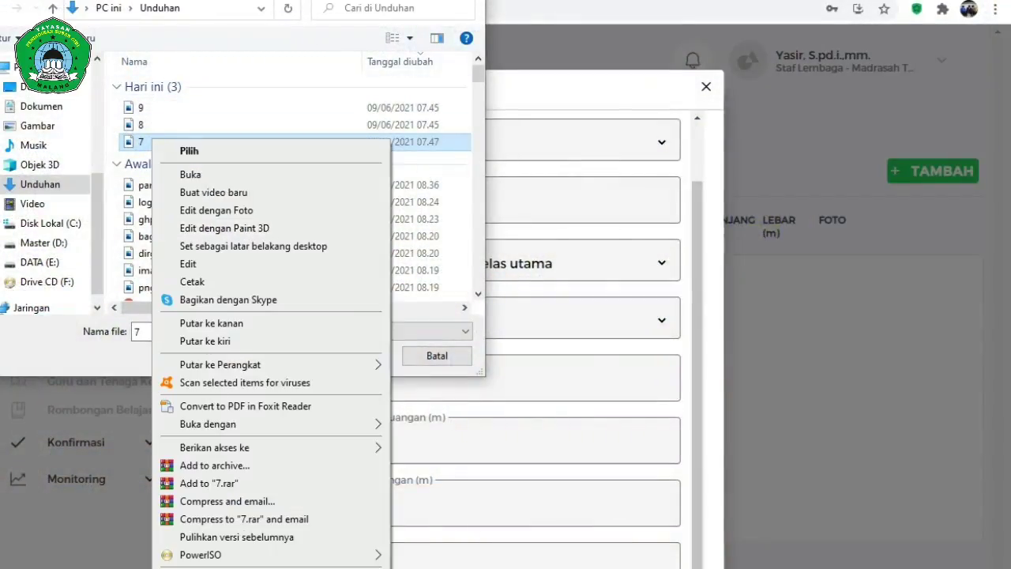
left_click(205, 568)
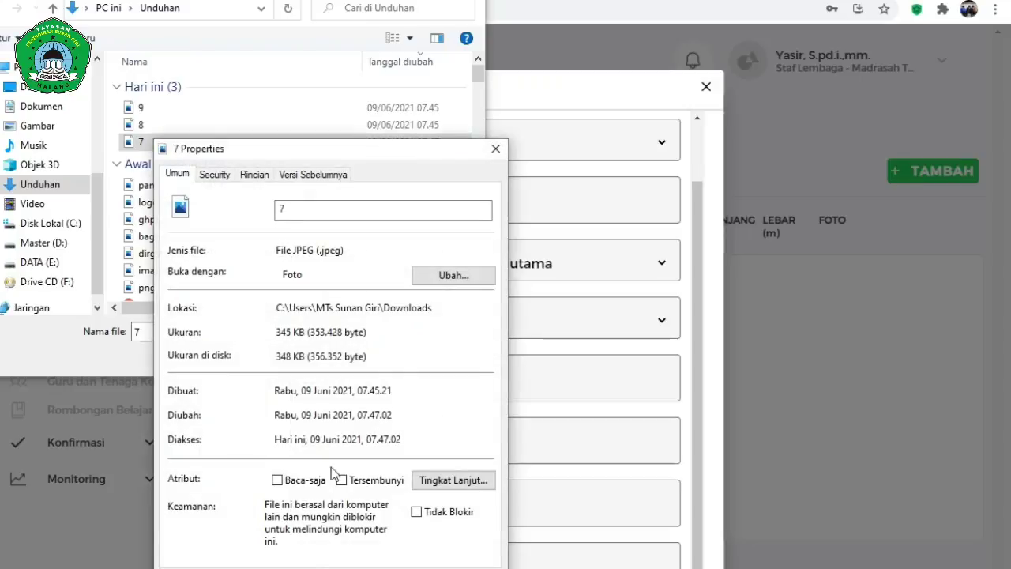
left_click_drag(286, 335, 293, 333)
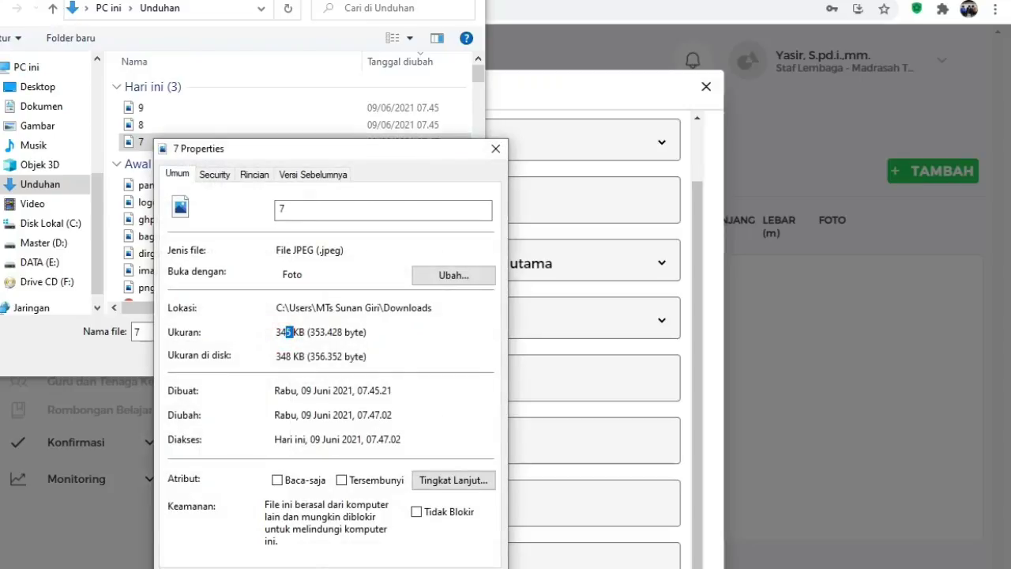
key("Escape")
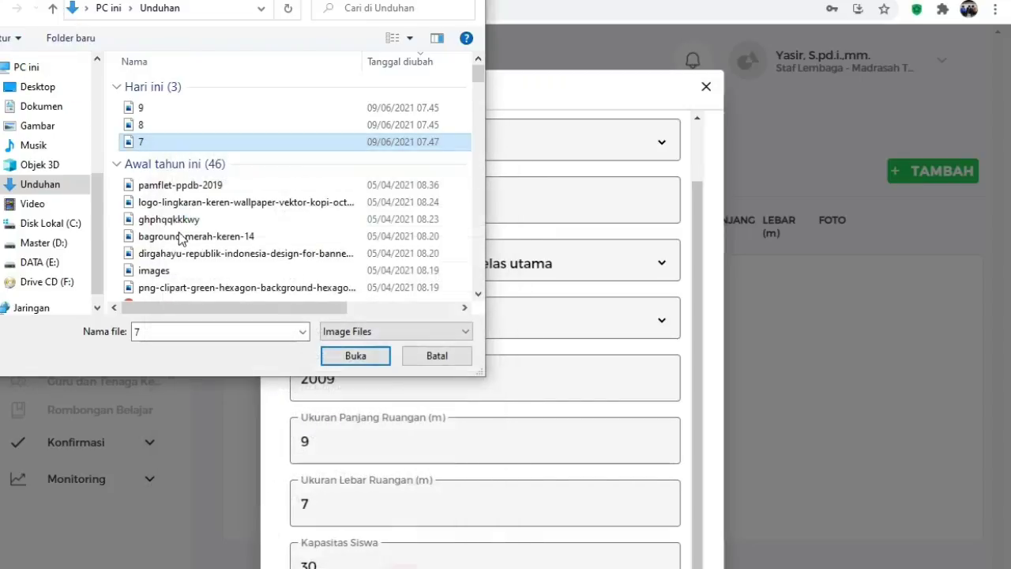
Reopen image 7 in Paint, resize it to 500 pixels horizontally with the aspect ratio kept, and save it
right_click(139, 148)
left_click(207, 267)
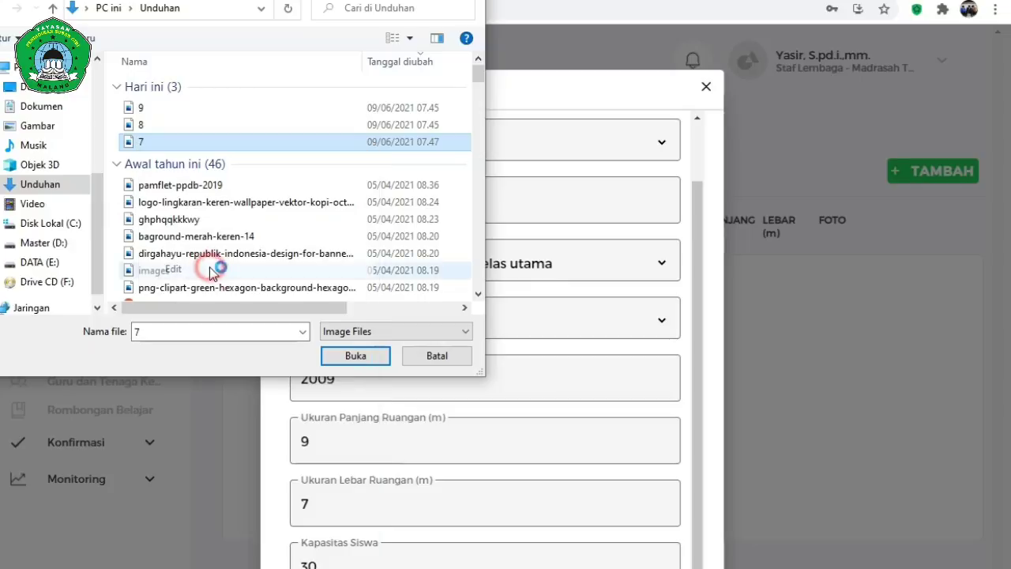
left_click(149, 35)
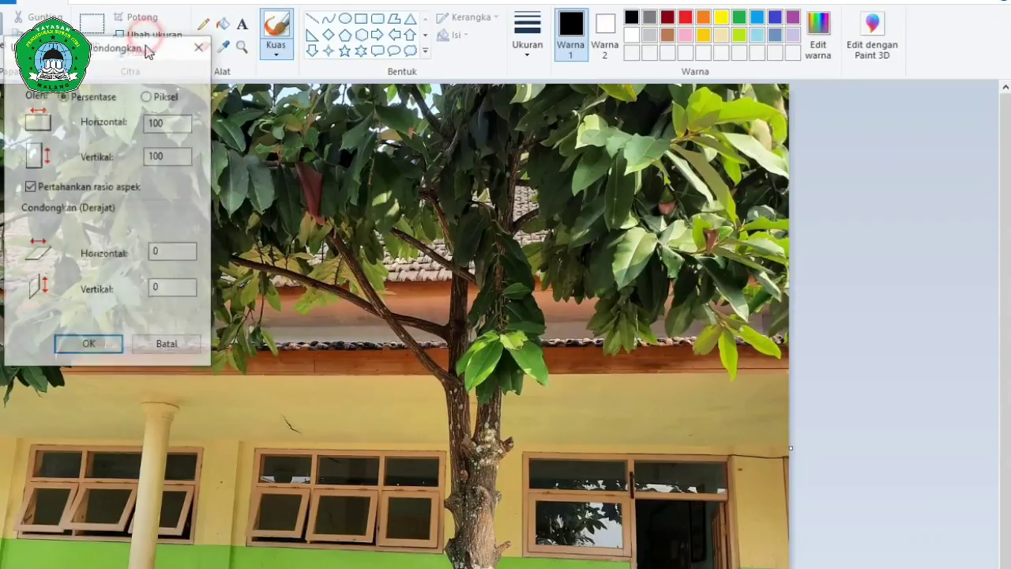
left_click(147, 95)
double_click(178, 122)
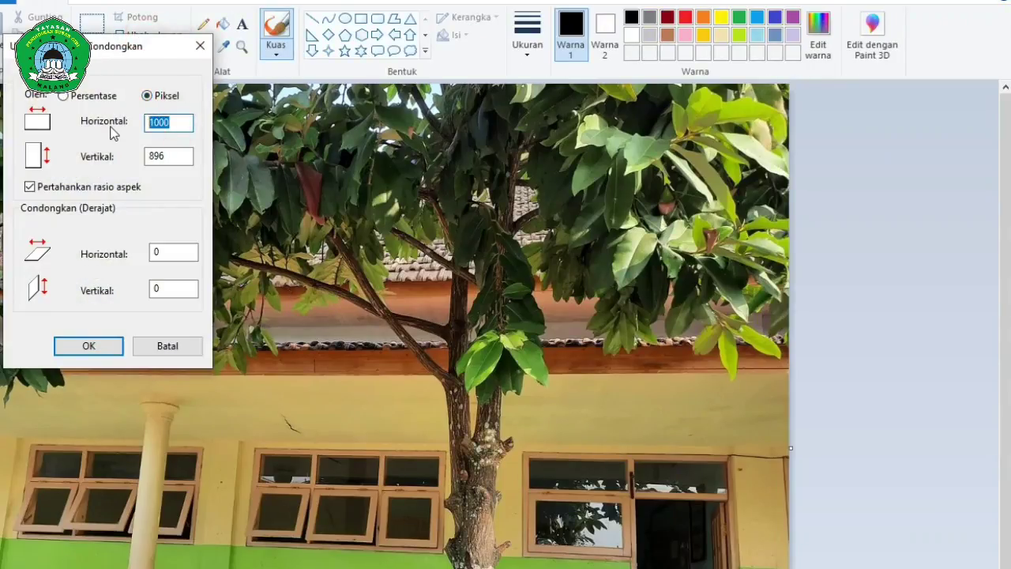
type("80")
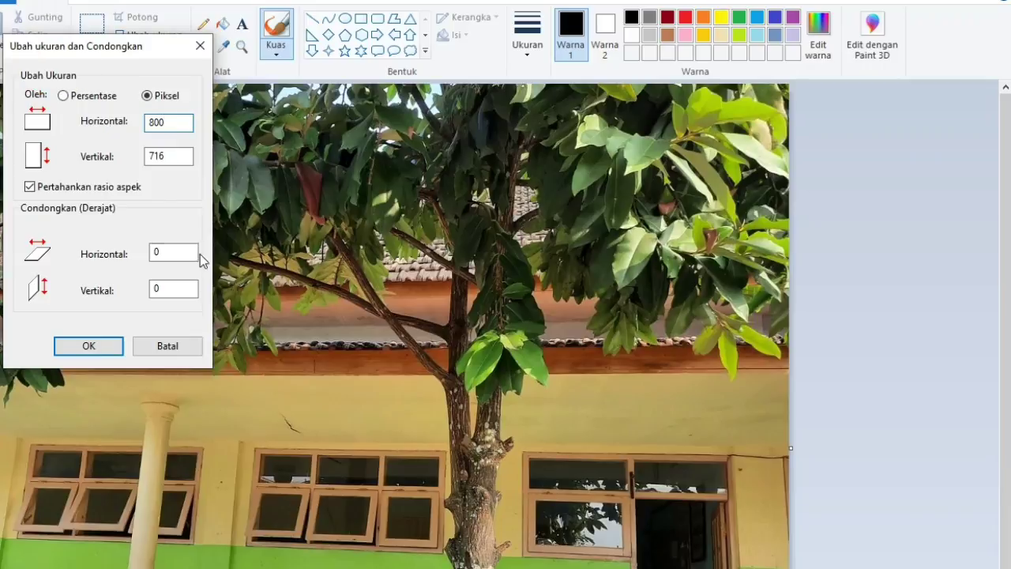
key("BackSpace")
type("500")
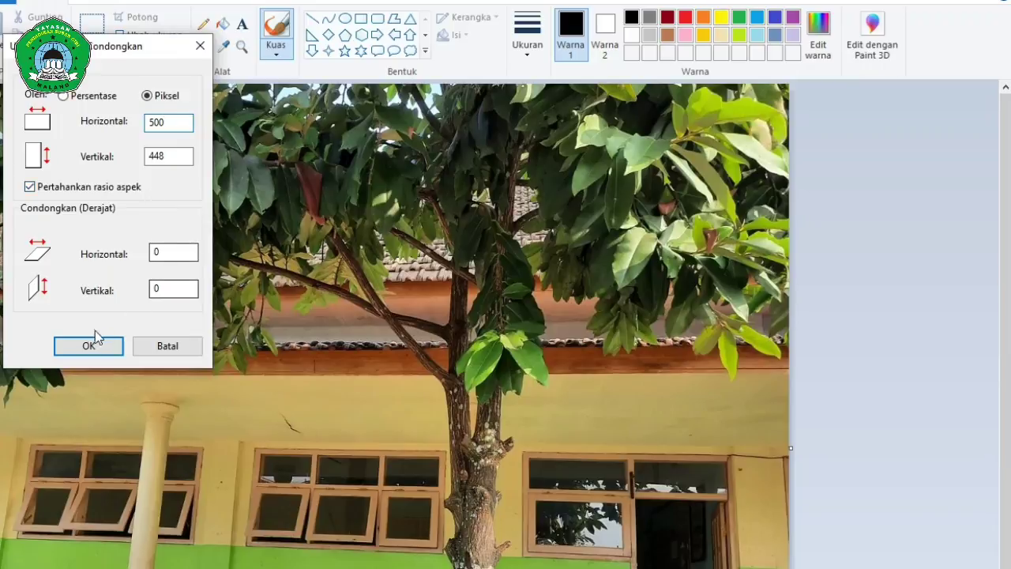
left_click(87, 348)
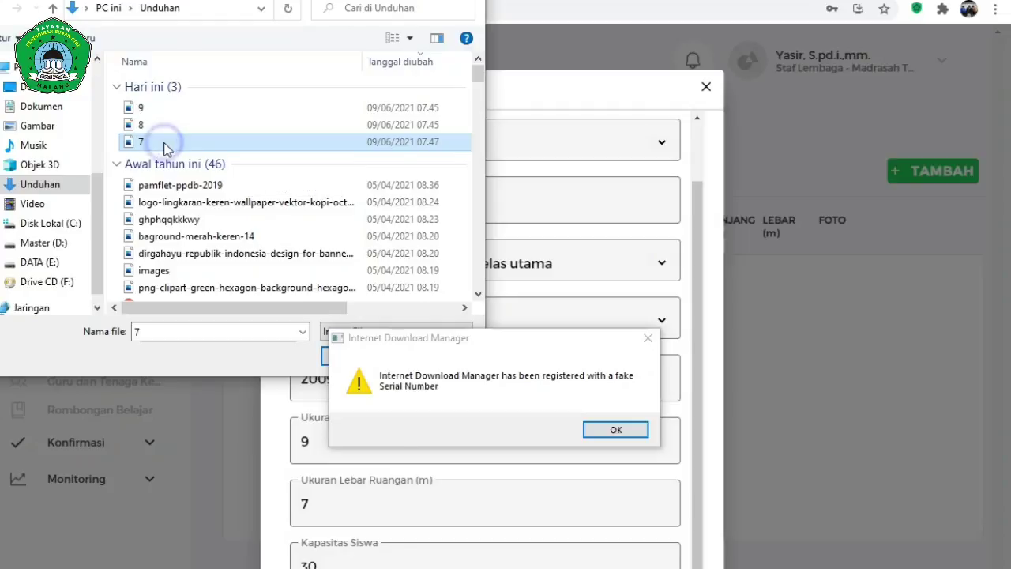
Check the reduced image 7's file size in its properties and dismiss the Internet Download Manager warning
right_click(165, 143)
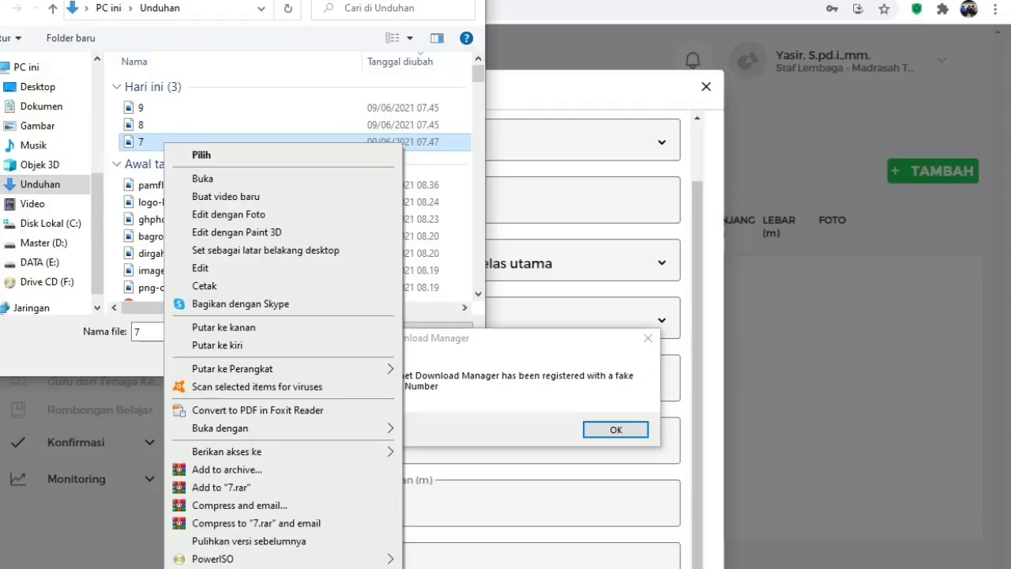
left_click(237, 565)
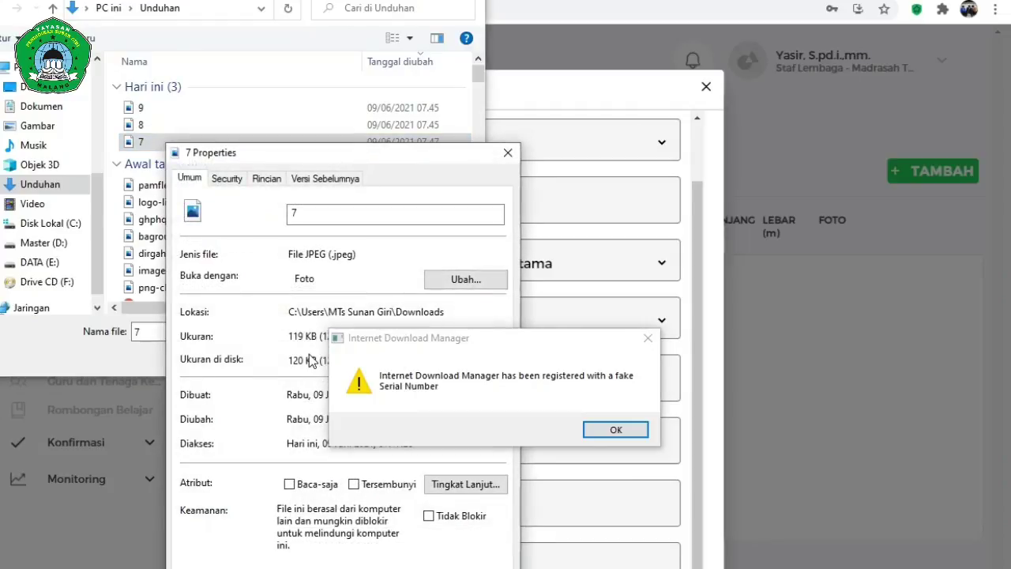
left_click(648, 337)
key("Escape")
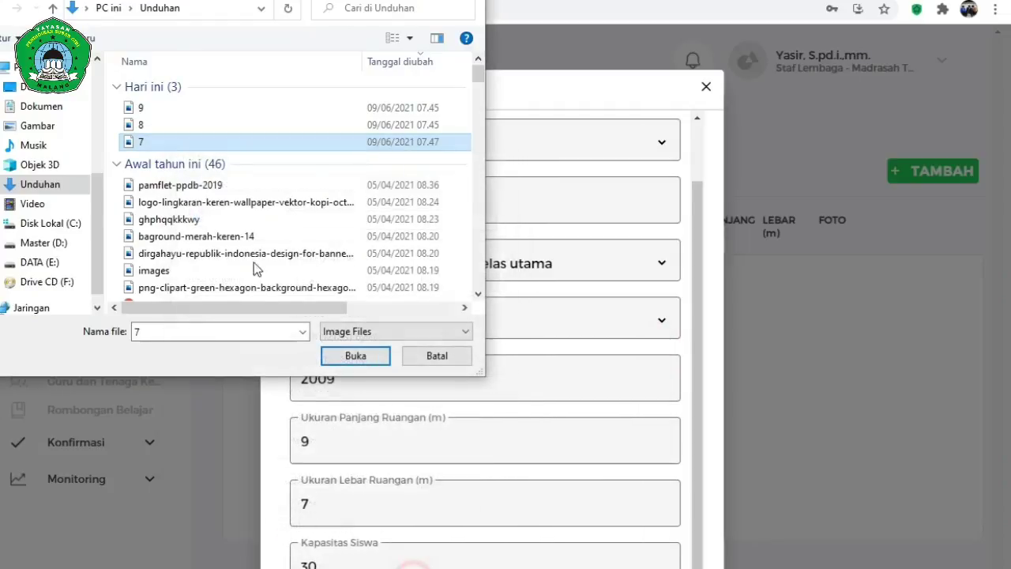
Upload the reduced image 7 as the room photo and try to save the Kelas 7 room
left_click(143, 106)
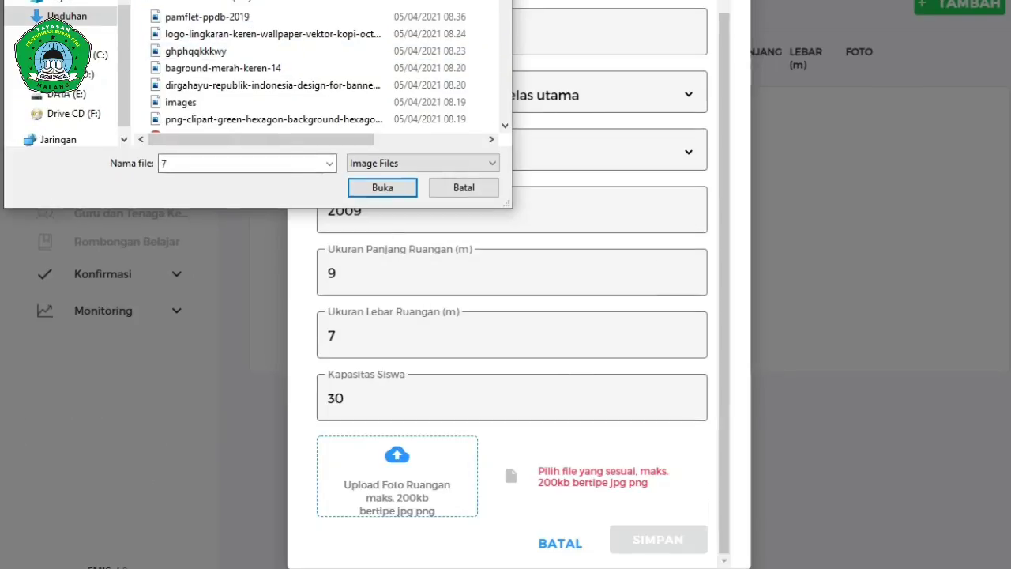
left_click(382, 188)
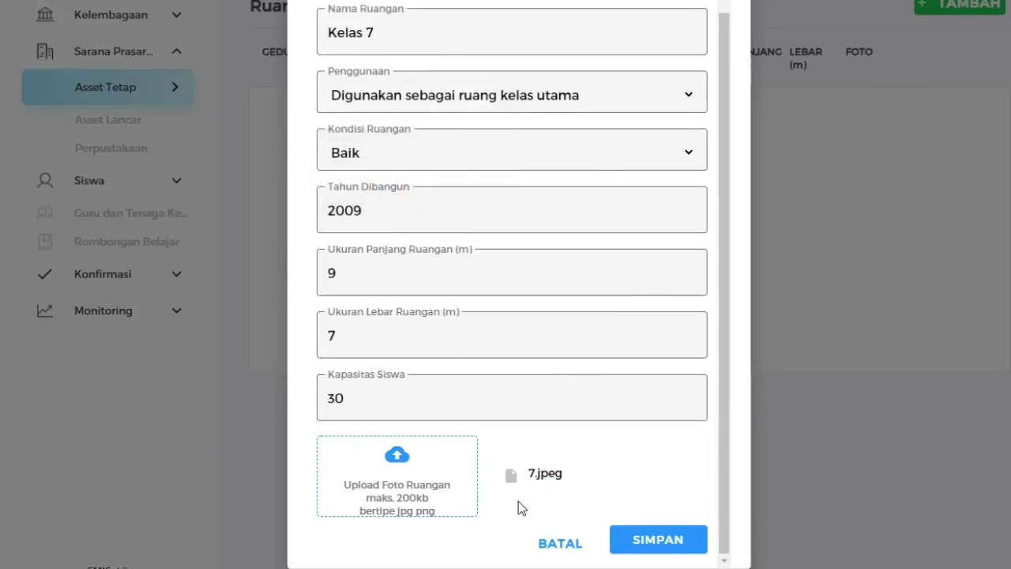
left_click(641, 542)
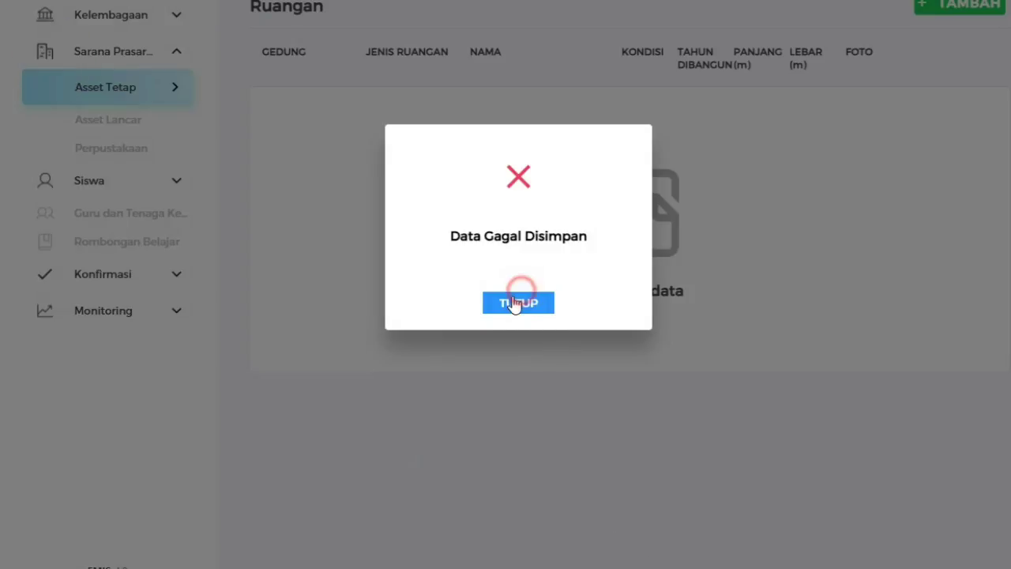
left_click(514, 304)
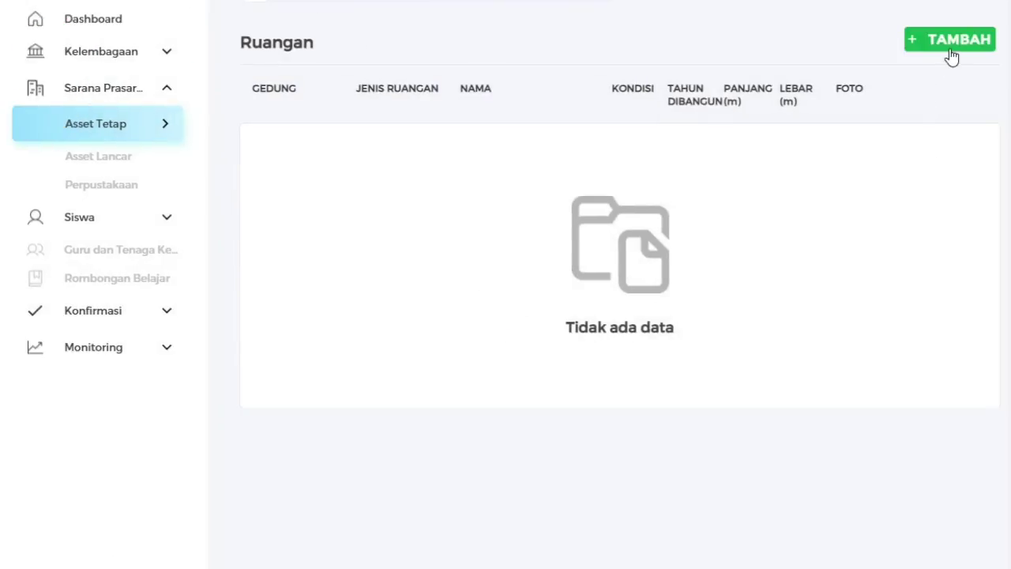
Reopen the filled-in Kelas 7 room form and submit it again to save the room
left_click(952, 57)
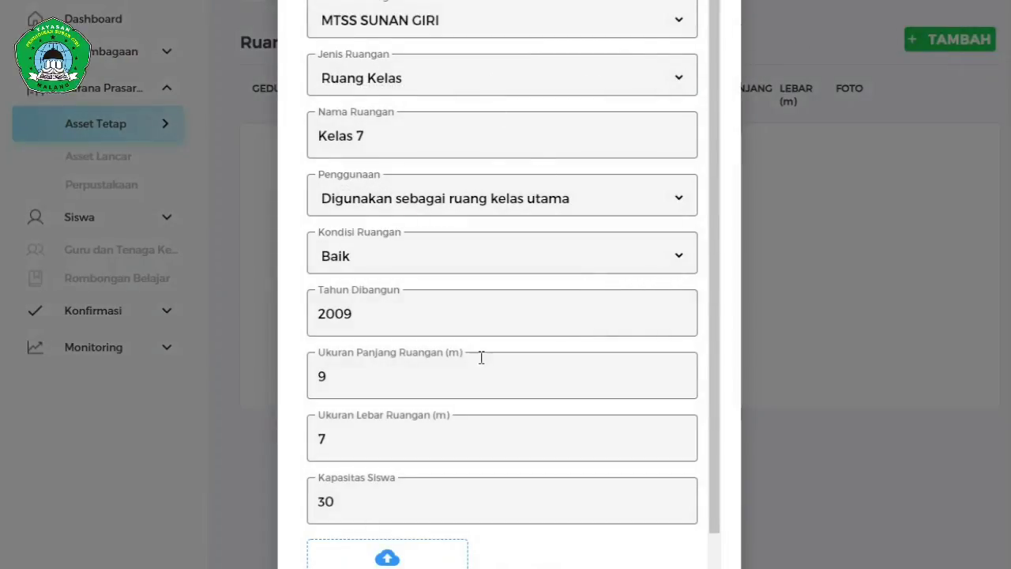
scroll(481, 358, "down", 1)
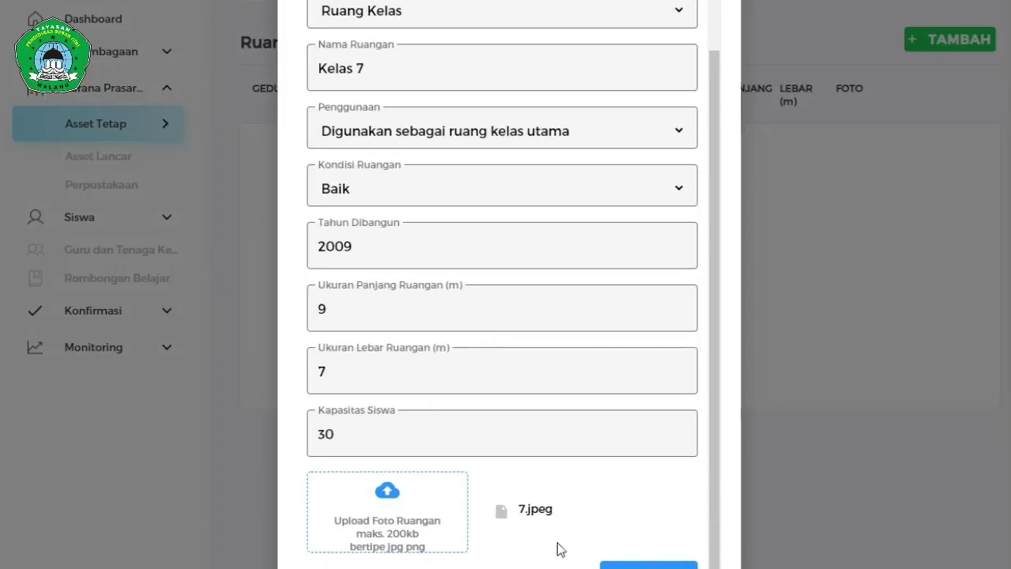
left_click(636, 564)
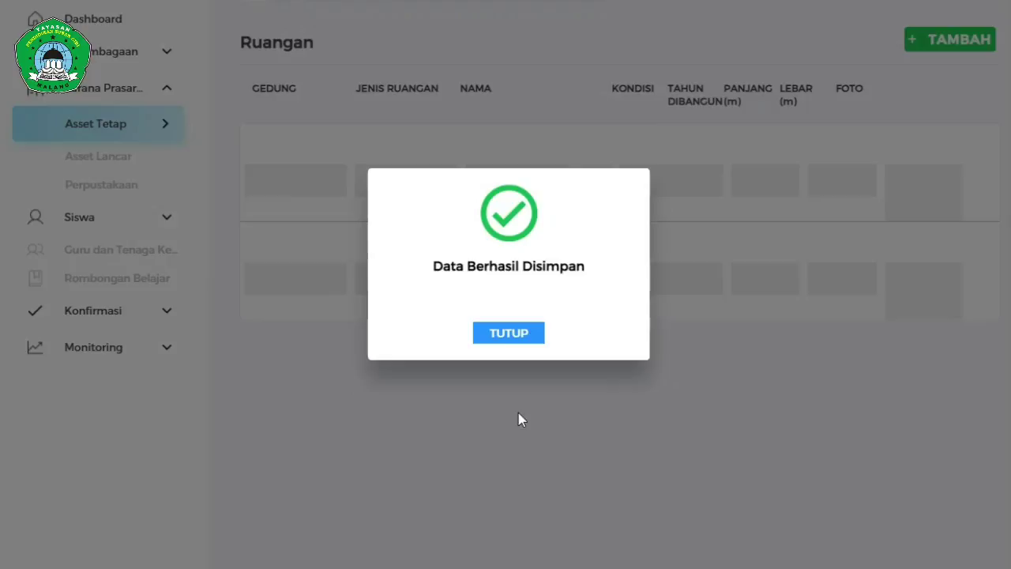
left_click(502, 334)
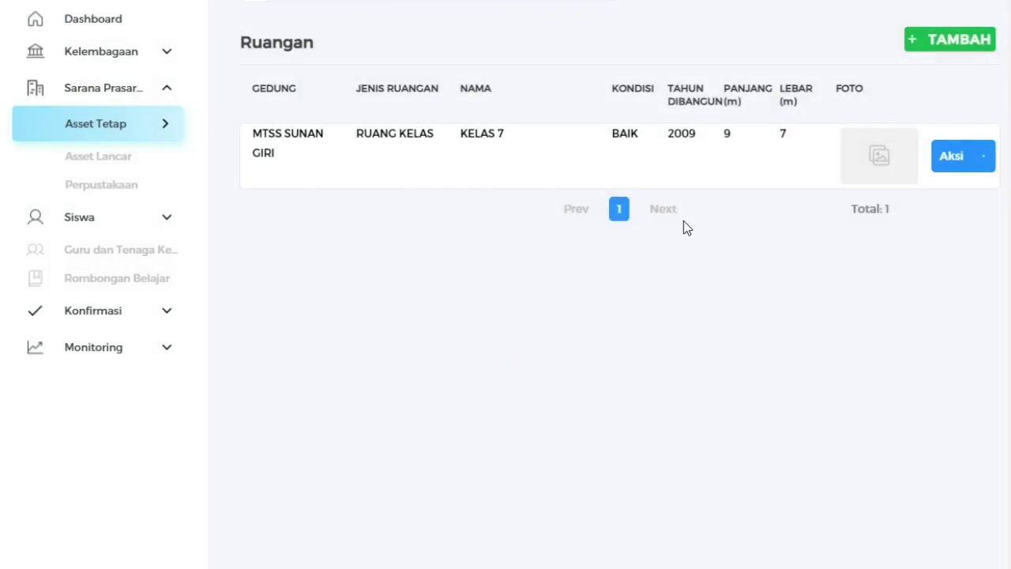
Start a new room entry in the building MTSS SUNAN GIRI with room type Ruang Kelas and name Kelas 8
left_click(954, 38)
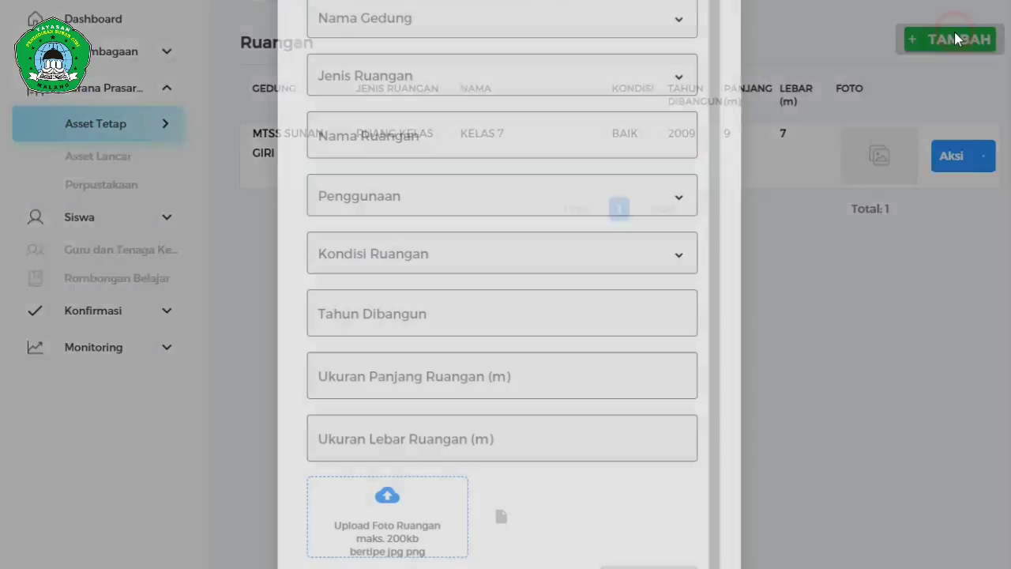
left_click(429, 20)
left_click(407, 54)
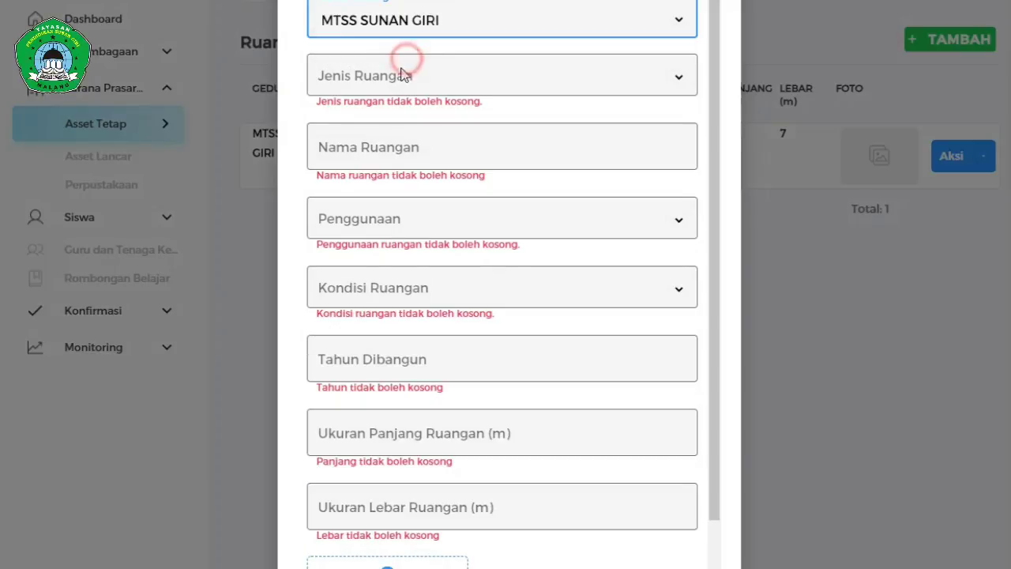
left_click(403, 74)
left_click(387, 108)
left_click(383, 137)
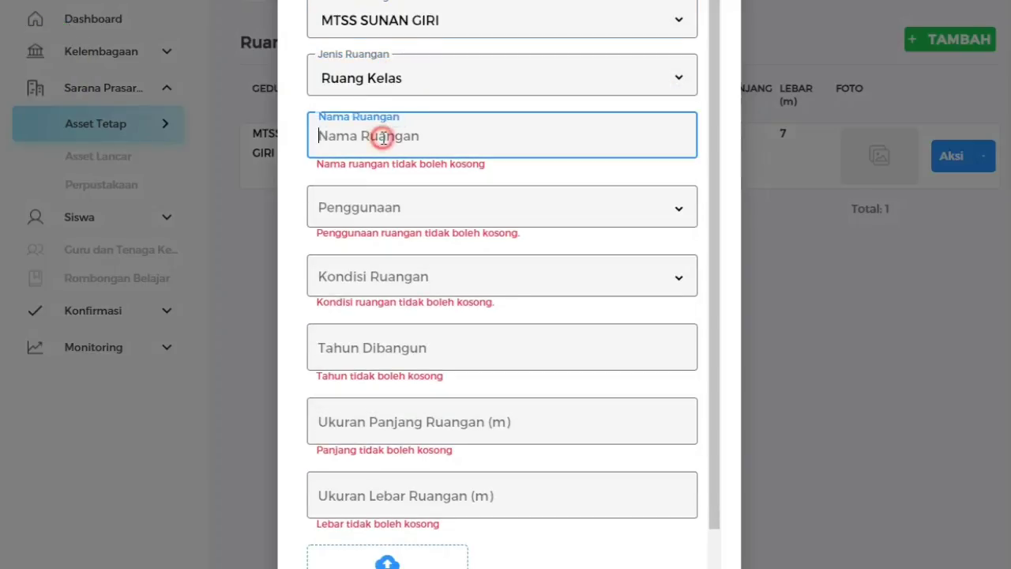
type("Kelas 8")
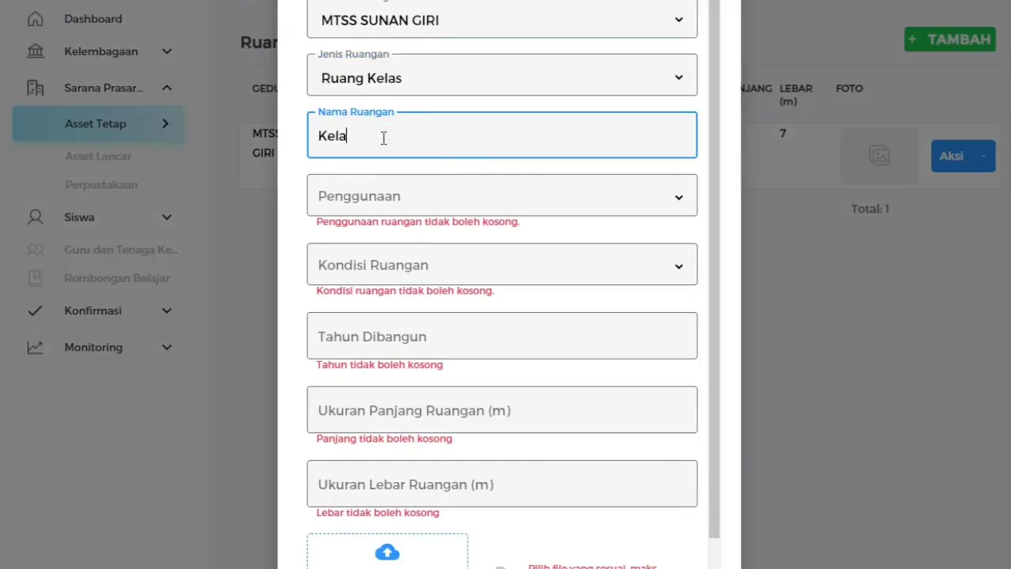
Set the Kelas 8 room's usage to Digunakan sebagai ruang kelas utama, its condition to Baik and its year built to 2009
left_click(377, 201)
left_click(378, 229)
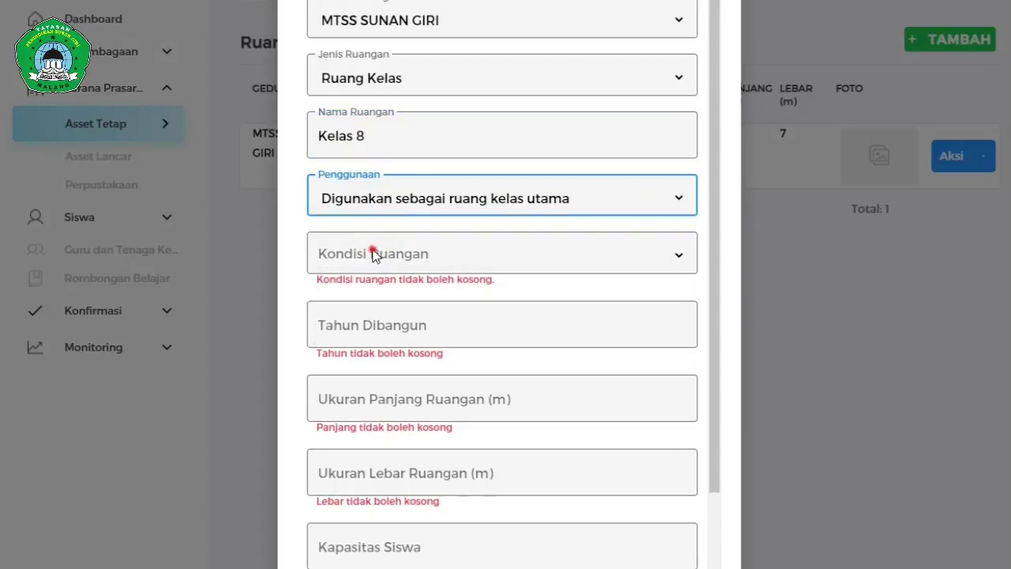
left_click(376, 252)
left_click(370, 291)
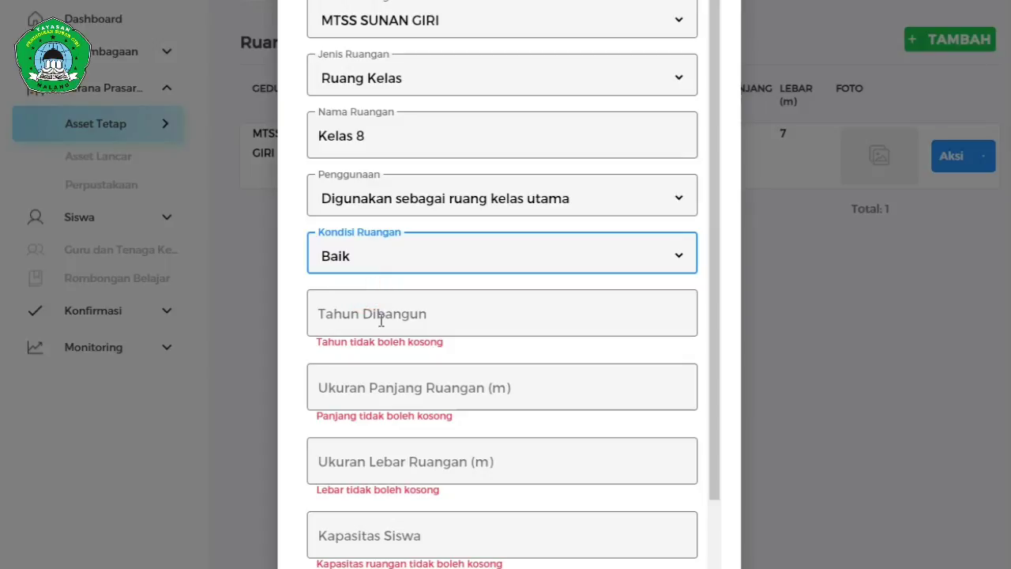
left_click(381, 320)
type("2009")
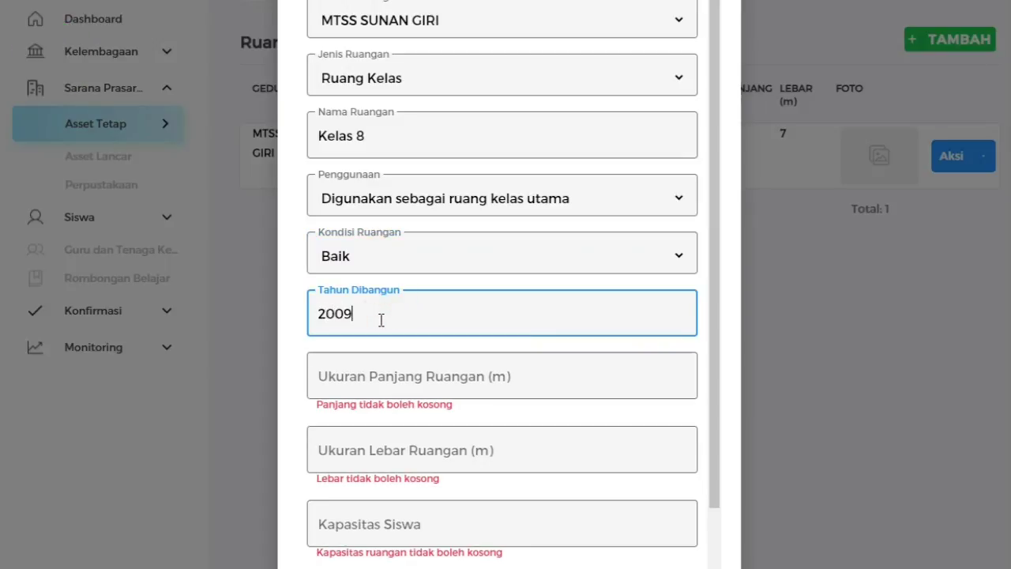
Set the Kelas 8 room's length to 9 m, its width to 7 m and its student capacity to 30
left_click(364, 376)
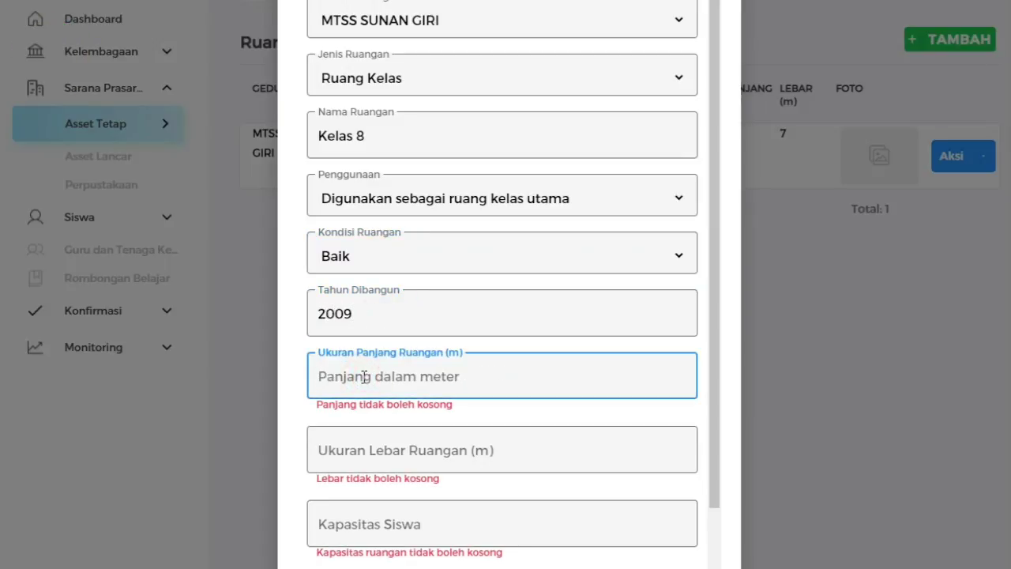
type("9")
left_click(372, 440)
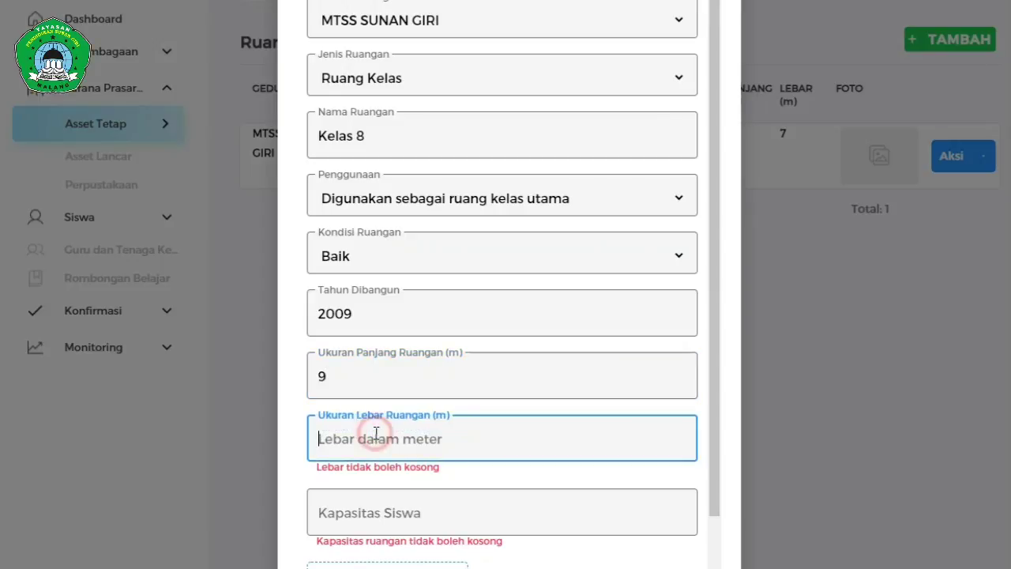
type("7")
scroll(379, 432, "down", 1)
left_click(378, 432)
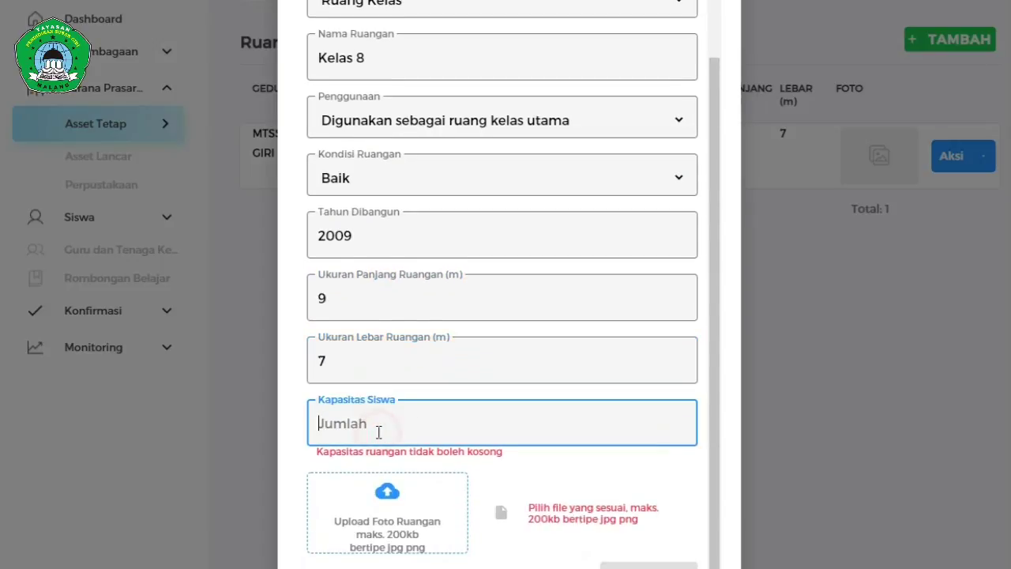
type("30")
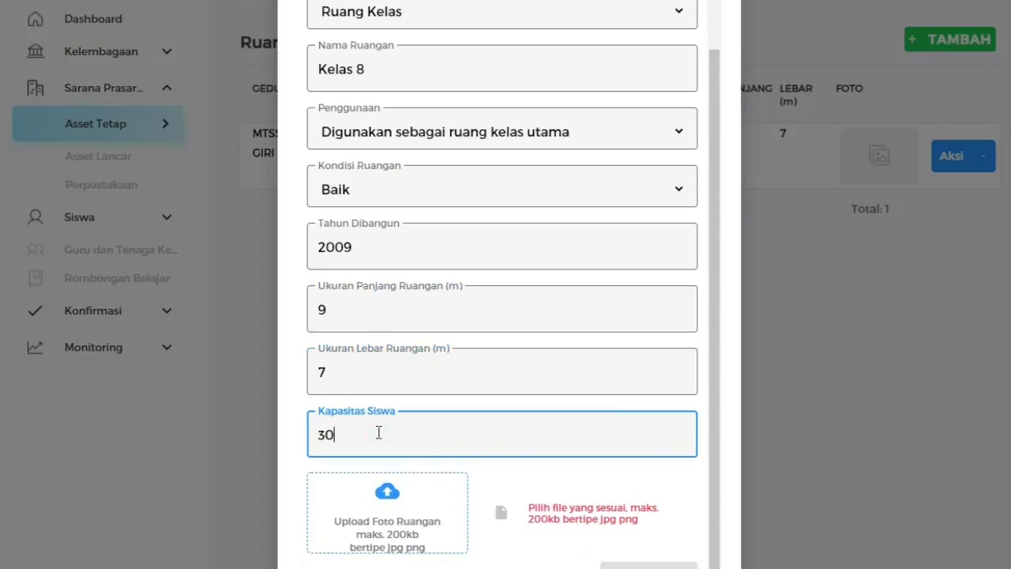
Open image 8 from the photo upload's file selection for editing and resize it to 46 percent, keeping the aspect ratio
left_click(387, 498)
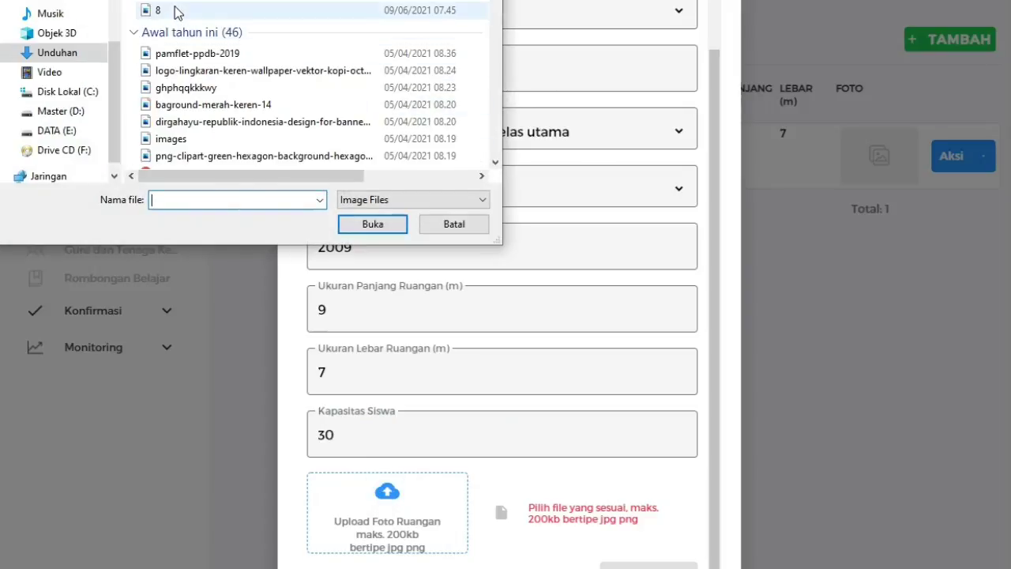
left_click(175, 11)
right_click(169, 11)
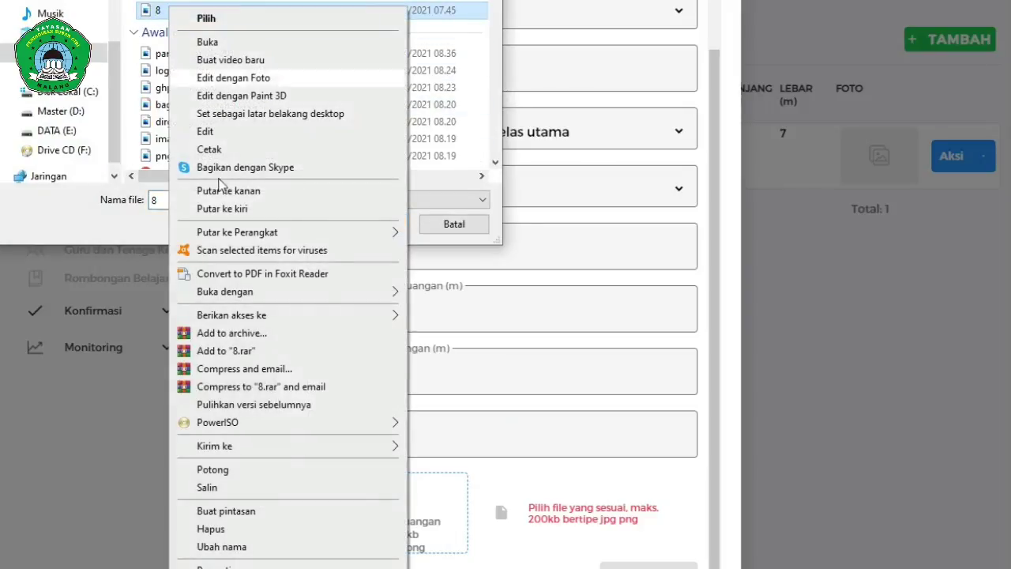
left_click(207, 131)
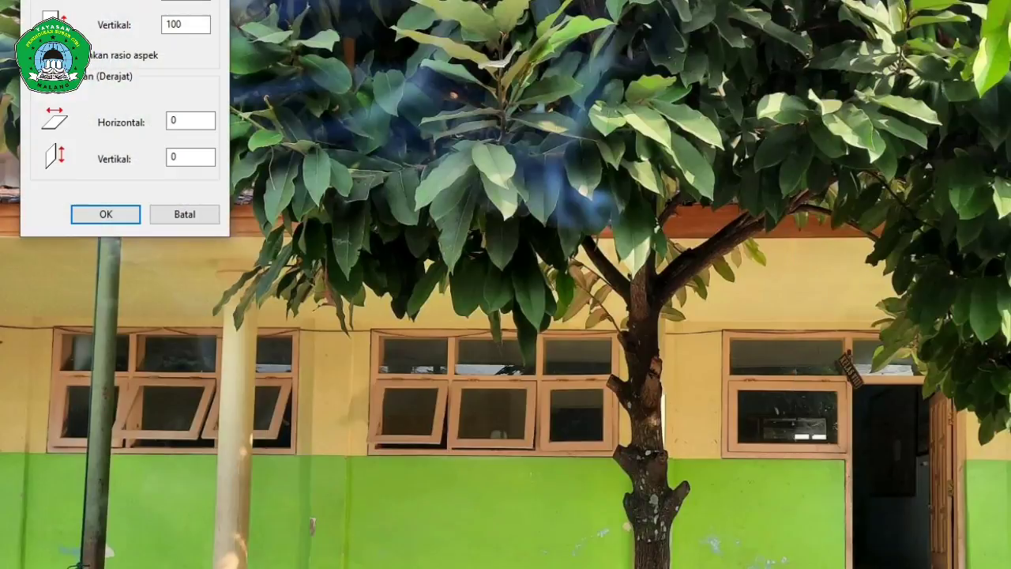
type("60")
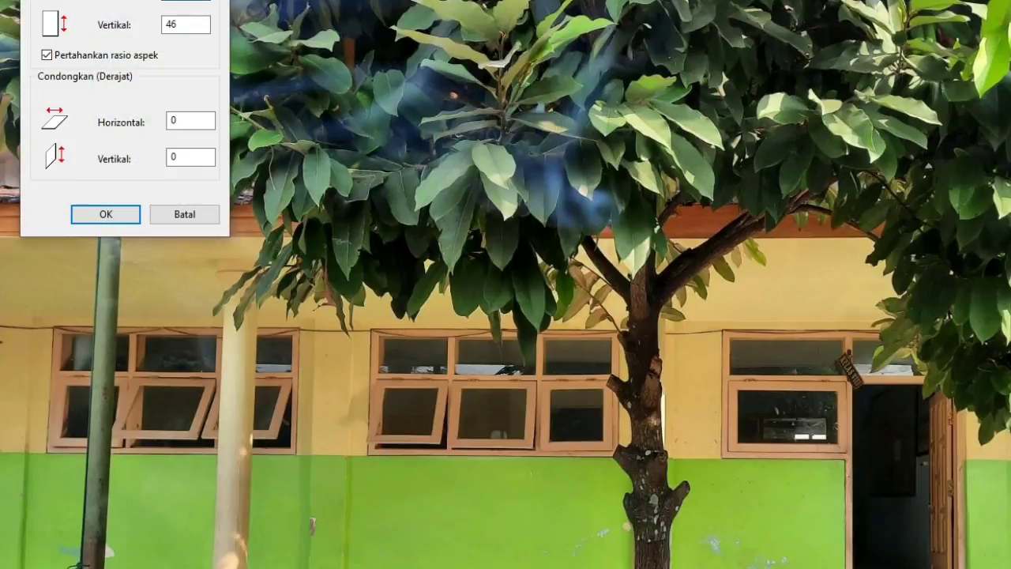
left_click(110, 215)
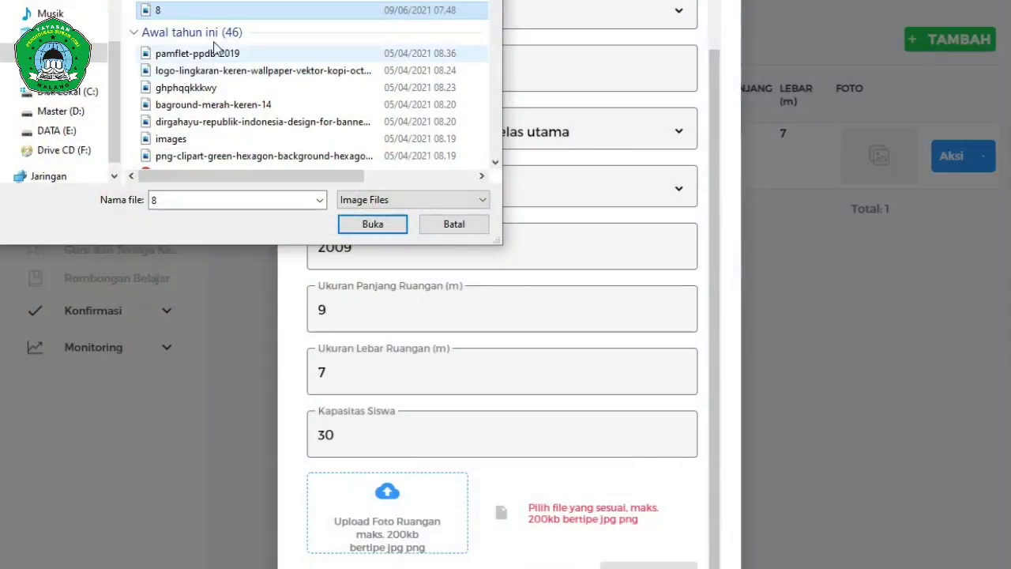
Upload the reduced image 8 as the room photo and save the Kelas 8 room
left_click(364, 226)
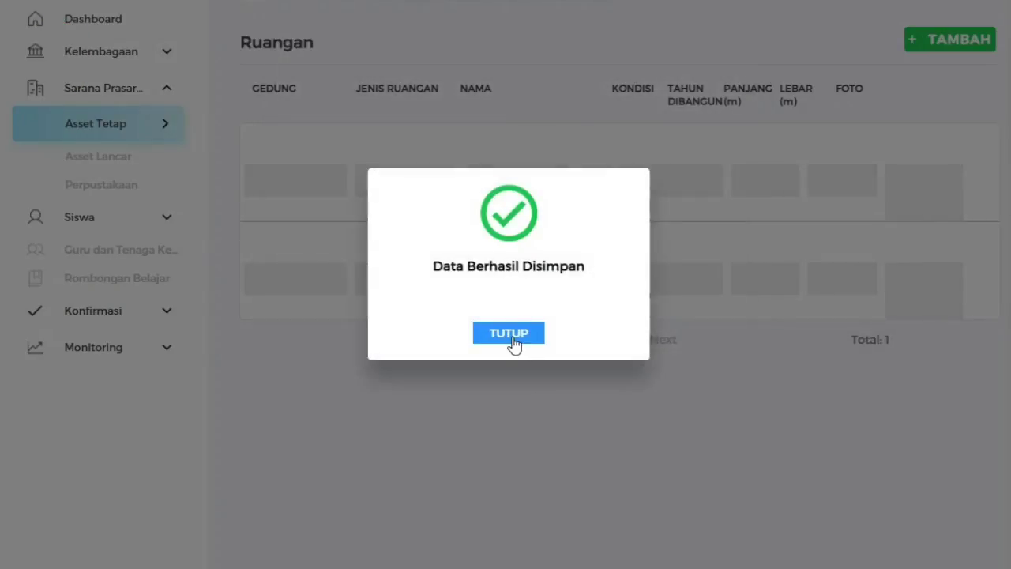
left_click(512, 336)
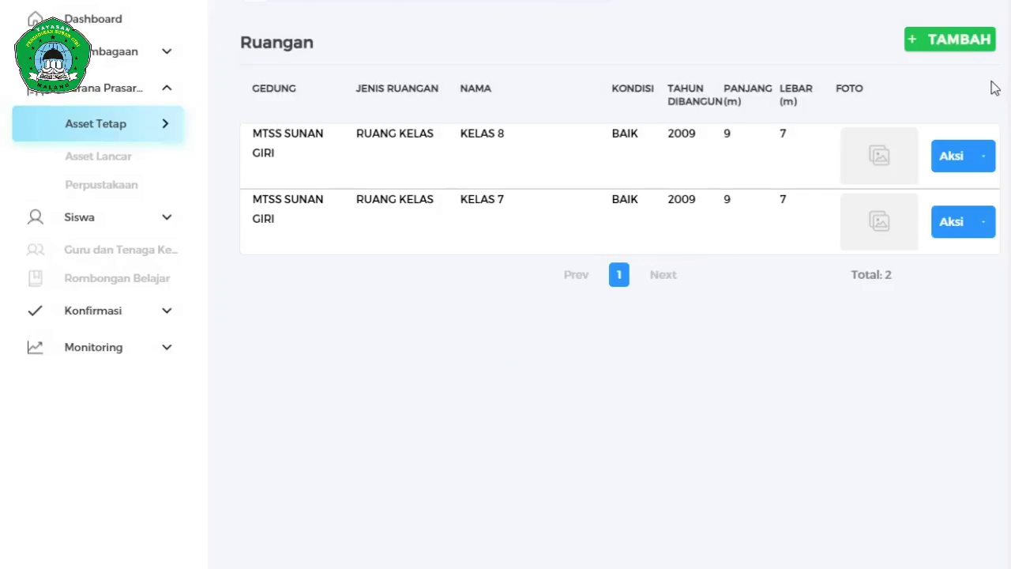
Start a new room entry in the building MTSS SUNAN GIRI with room type Ruang Kelas and name Kelas 9
left_click(949, 47)
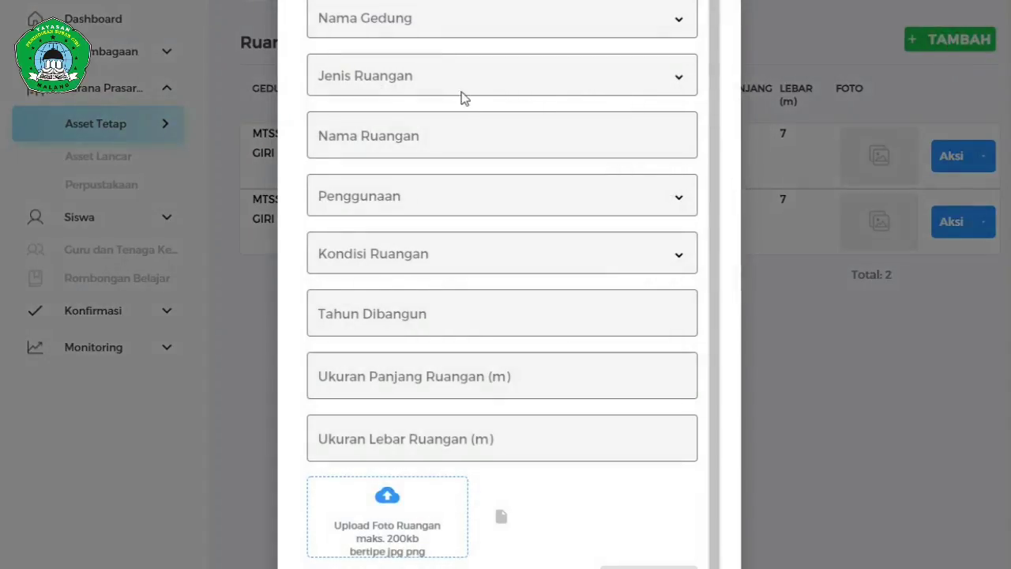
left_click(680, 21)
left_click(553, 52)
left_click(521, 73)
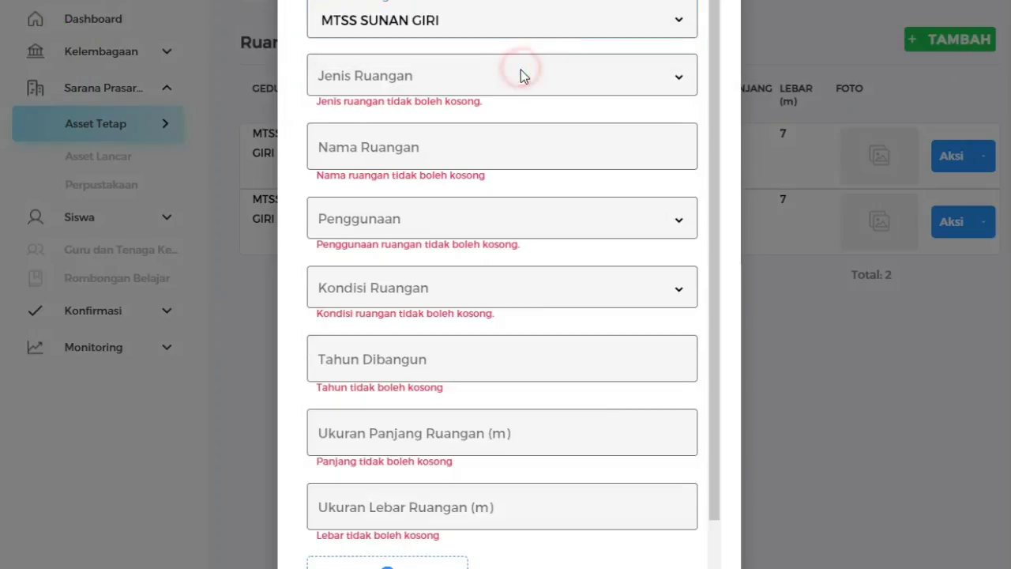
left_click(467, 114)
left_click(461, 125)
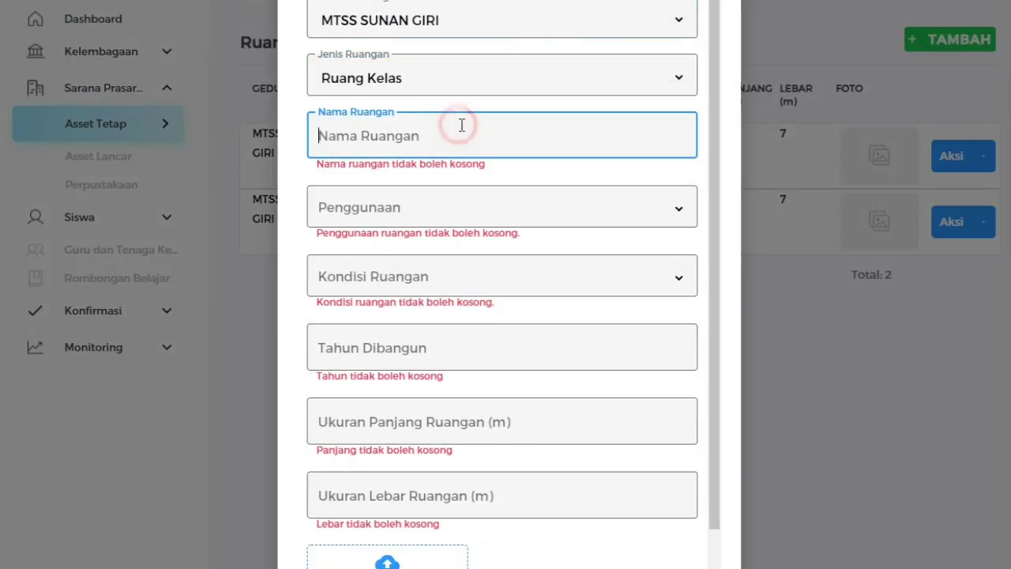
type("Kelas 9")
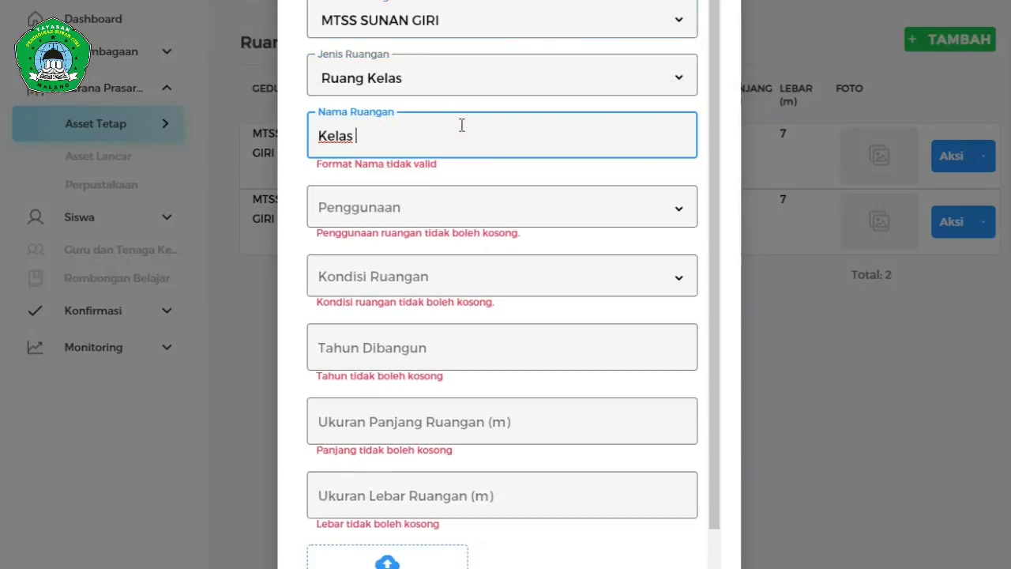
Set the Kelas 9 room's usage to Digunakan sebagai ruang kelas utama, its condition to Baik and its year built to 2009
left_click(329, 202)
left_click(330, 229)
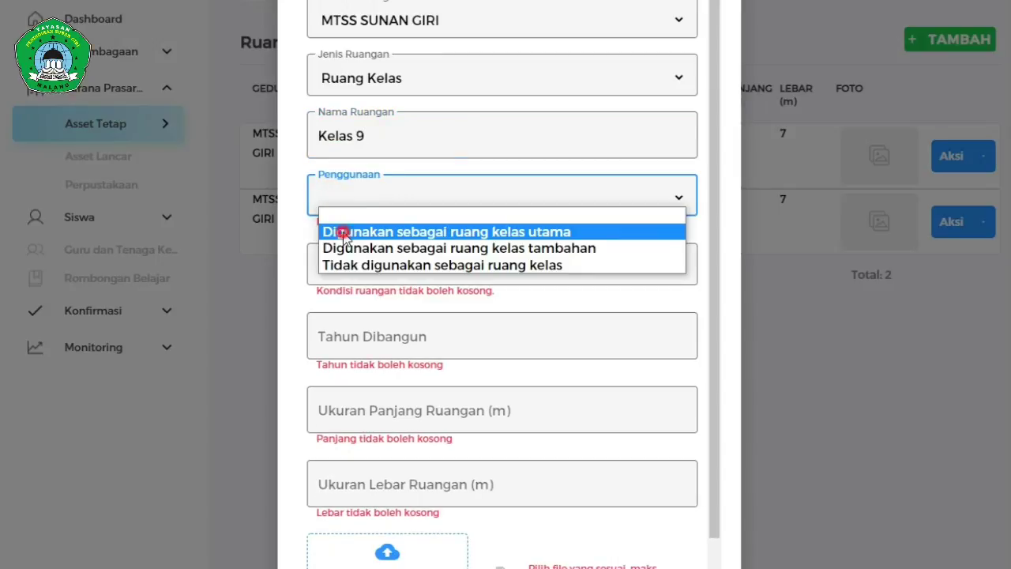
left_click(369, 263)
left_click(372, 289)
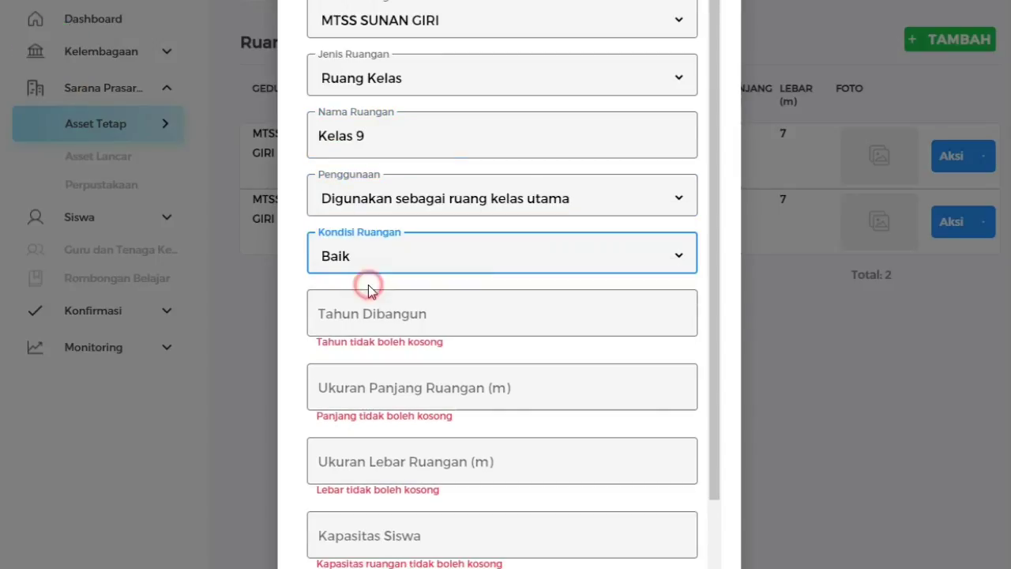
left_click(369, 300)
type("2009")
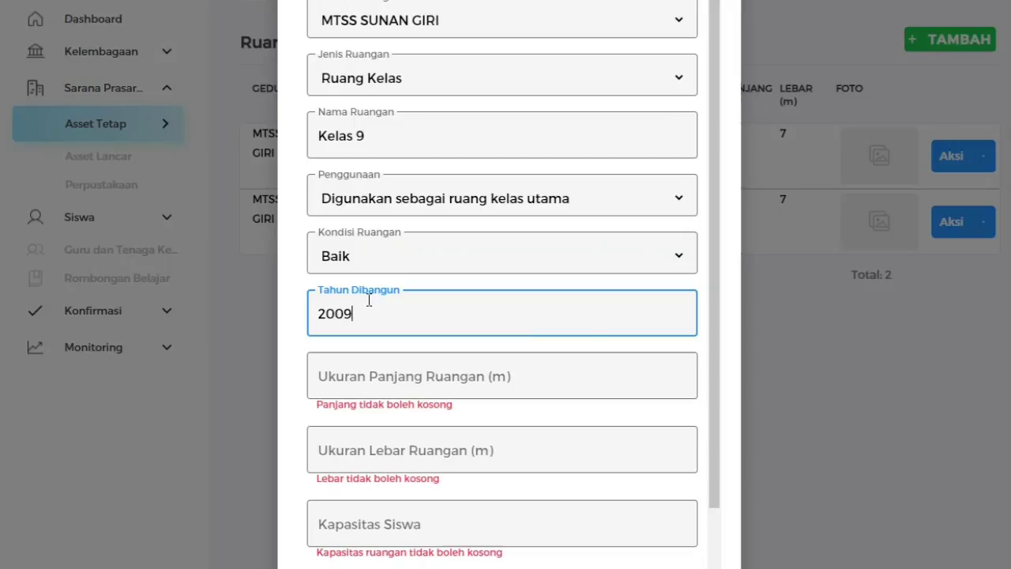
Set the Kelas 9 room's length to 9 m, its width to 7 m and its student capacity to 30
left_click(441, 367)
type("9")
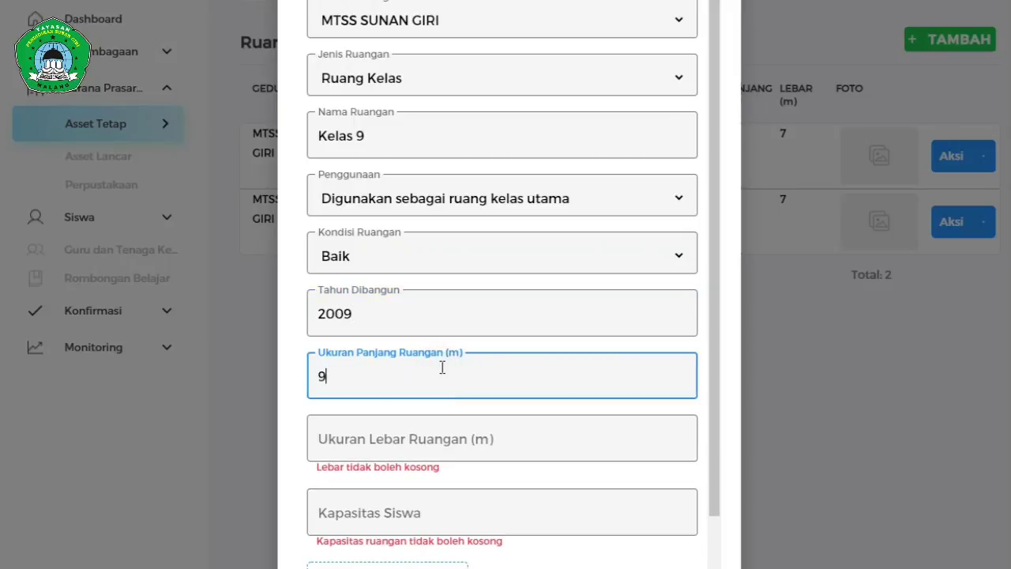
left_click(435, 431)
type("7")
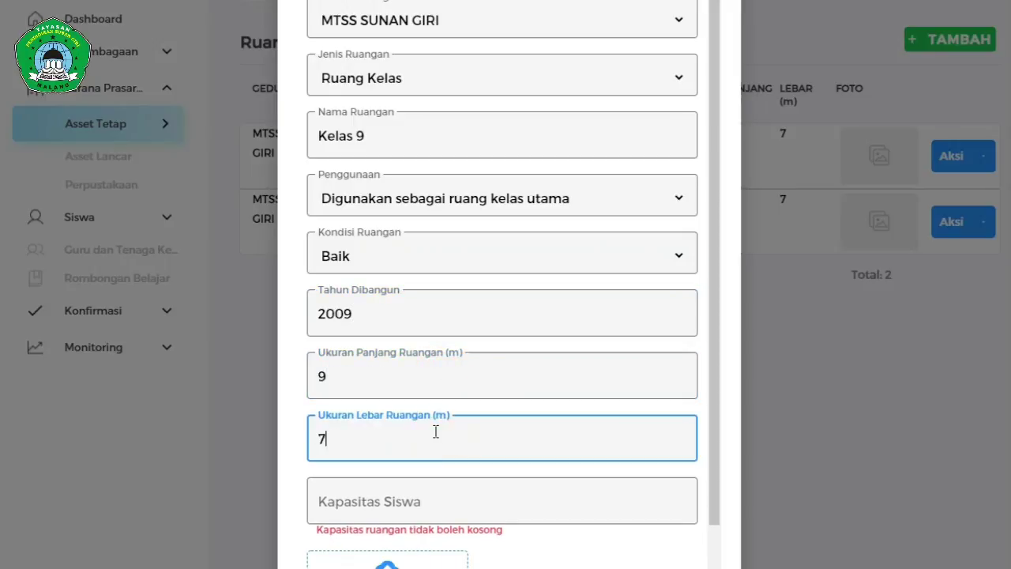
left_click(429, 504)
type("30")
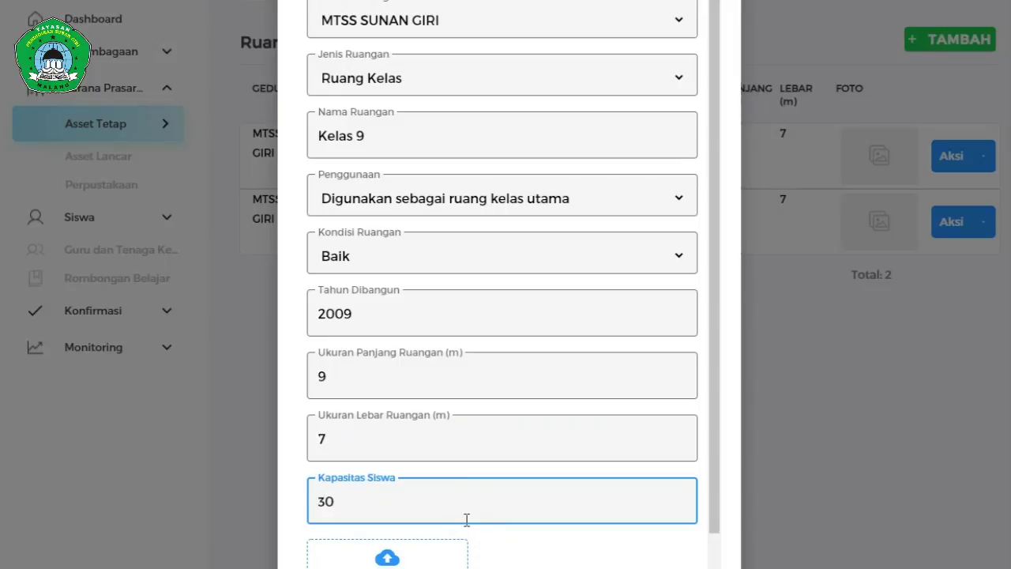
Open image 9 from the photo upload's file selection for editing and bring up its resize settings
left_click(387, 558)
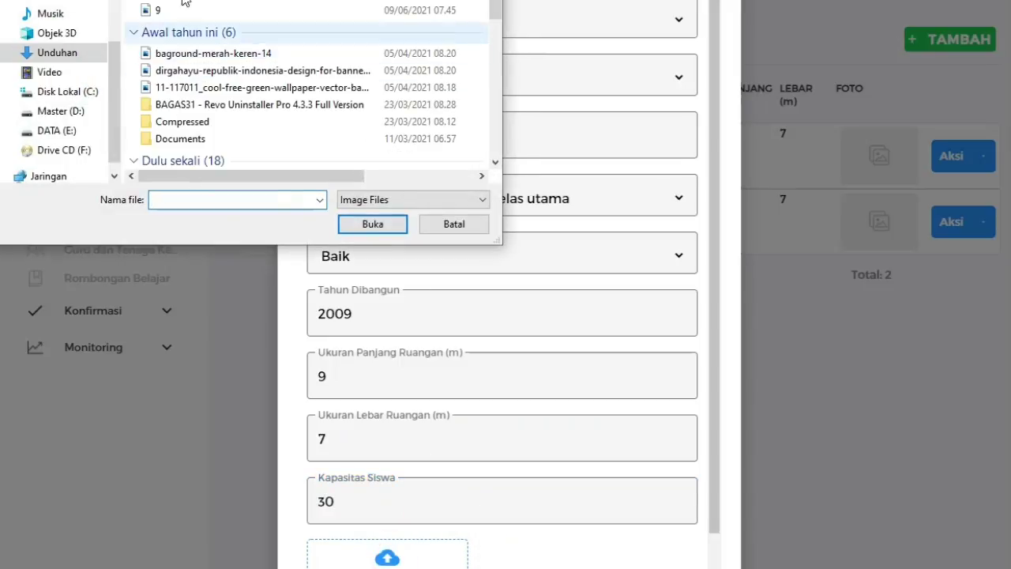
left_click(162, 10)
right_click(160, 14)
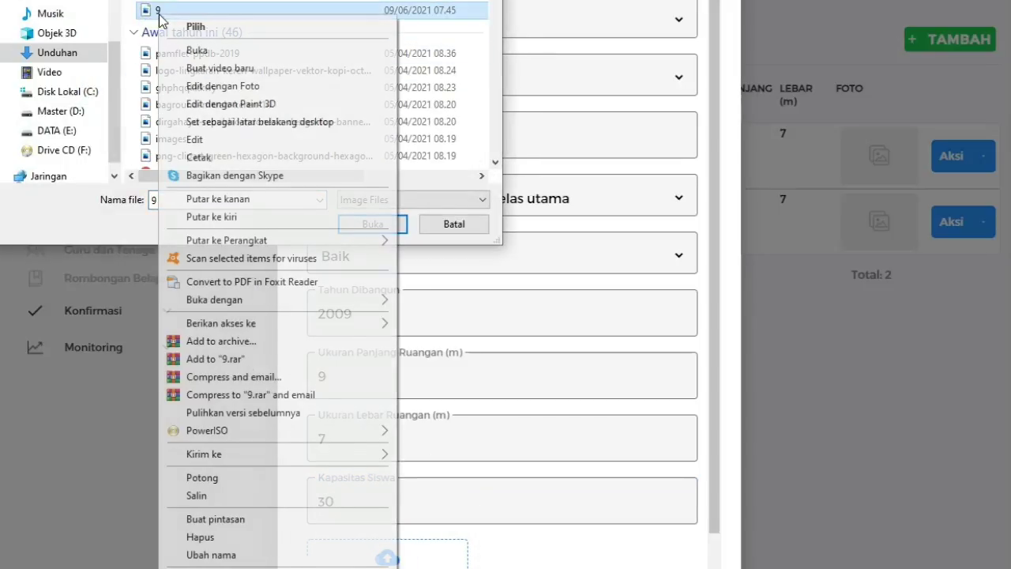
left_click(245, 140)
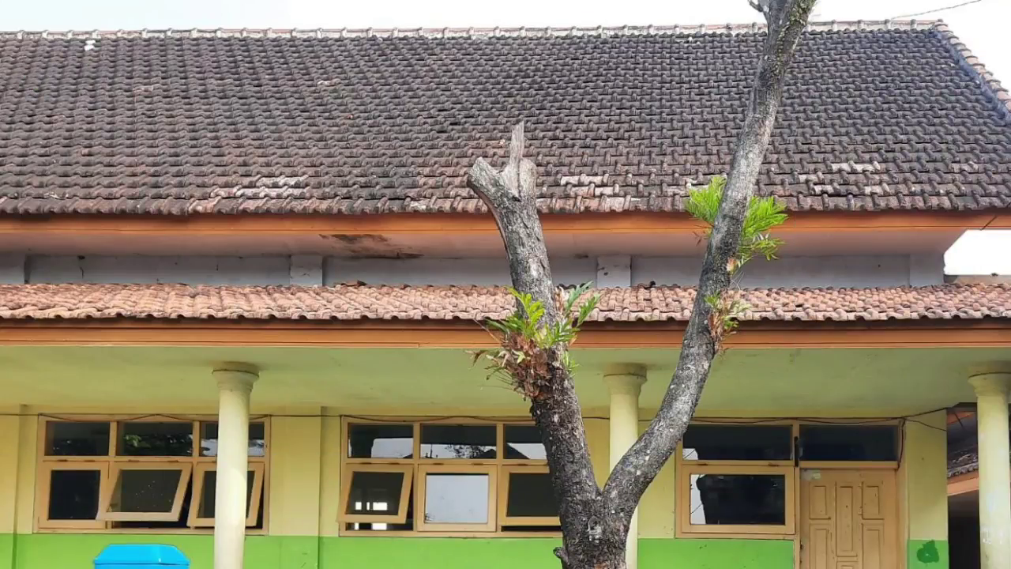
key("ctrl+w")
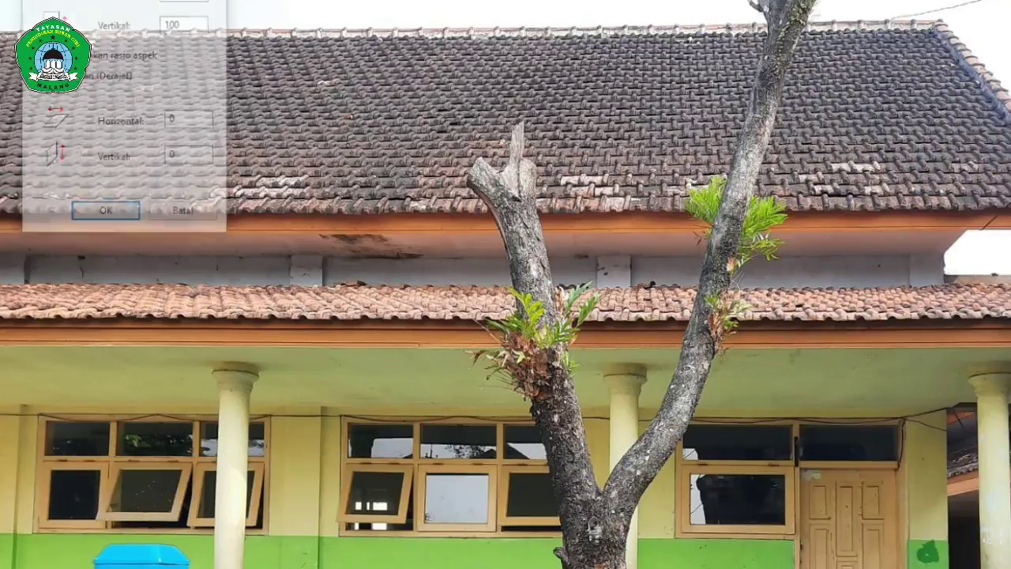